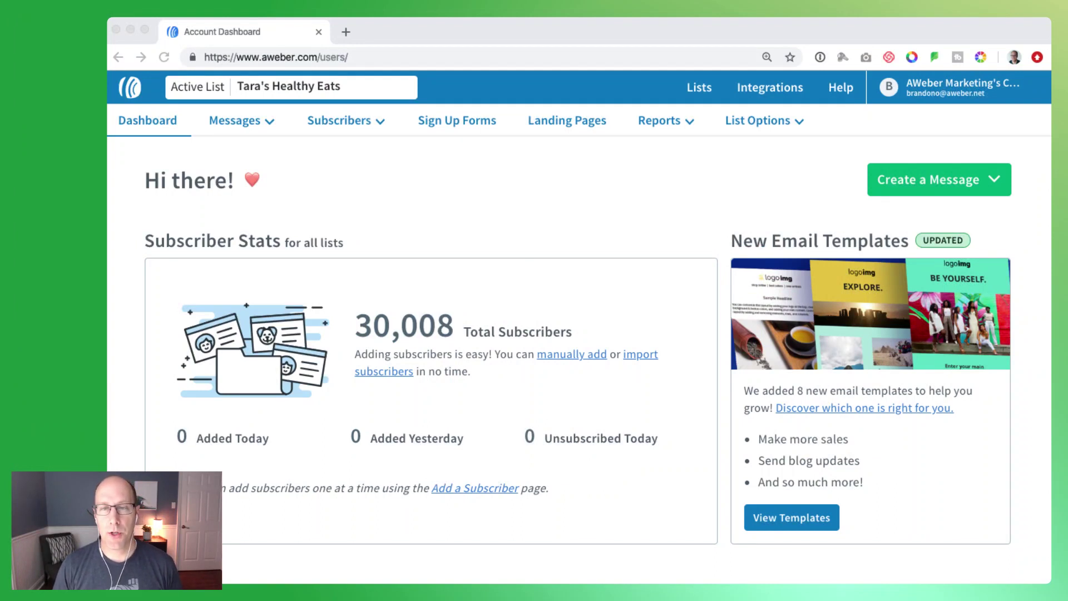
Go from the browser to the Split Tests list and start a new split test
left_click(414, 177)
mouse_move(241, 122)
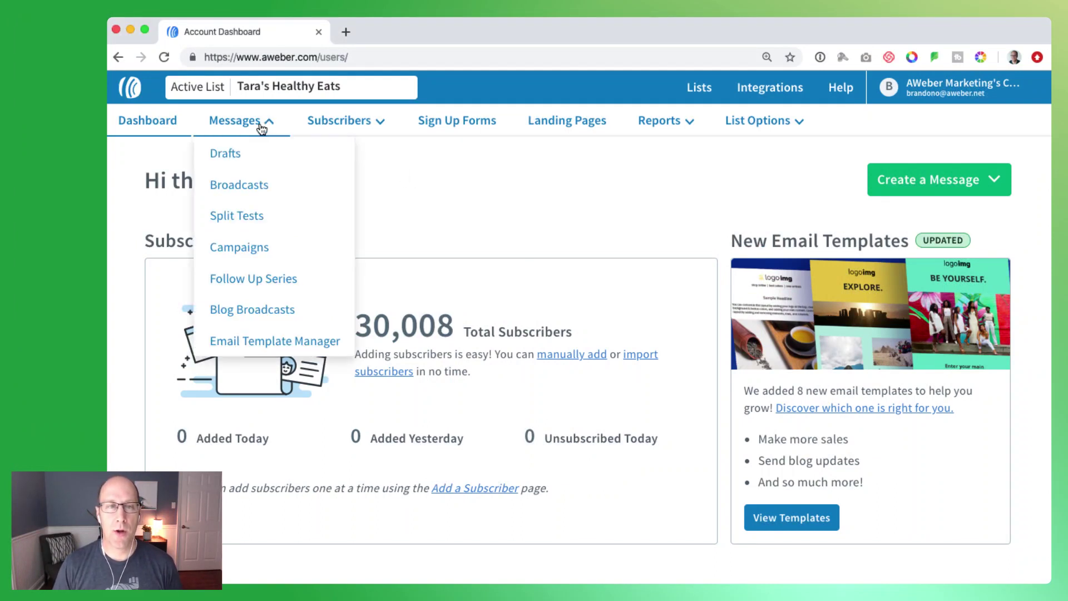
left_click(237, 216)
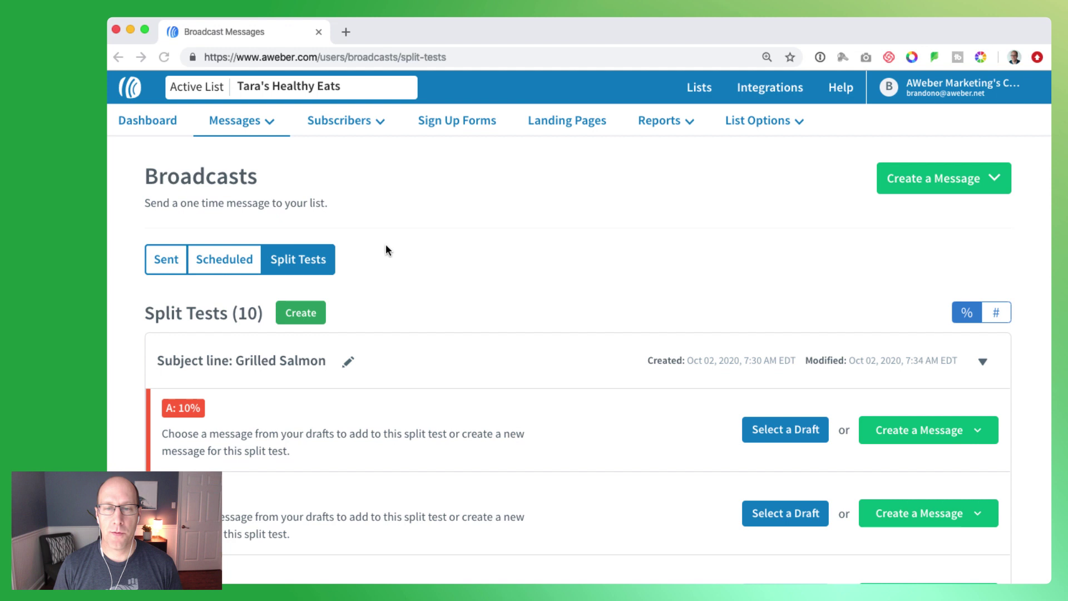
left_click(301, 313)
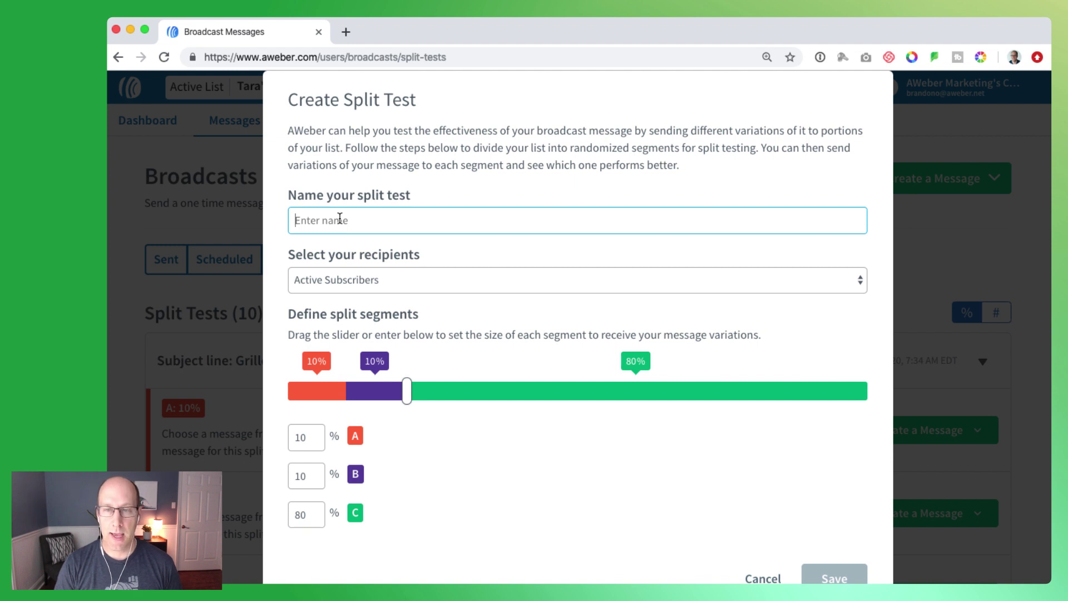
type("Subjest line:")
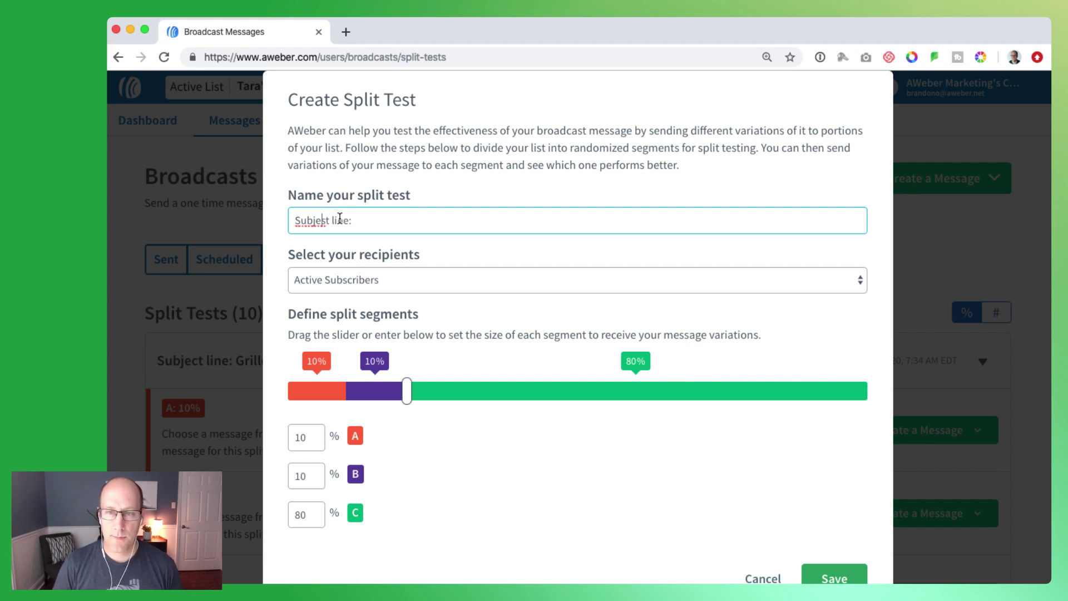
Fix the typo in the split test name 'Subject line: Grilled Salmon'
key("BackSpace")
type("Grilled Salmon")
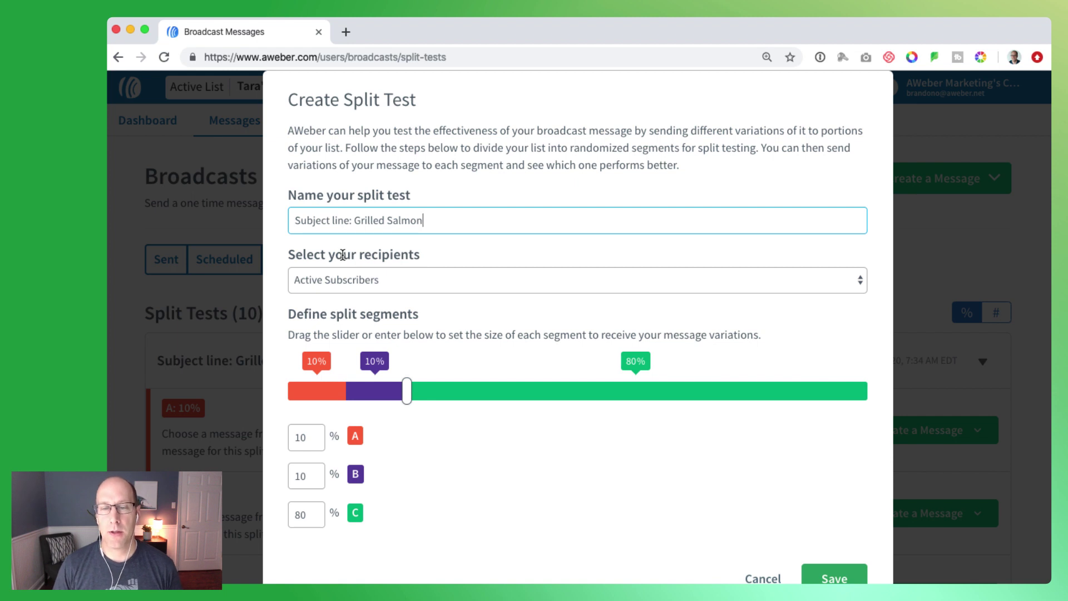
scroll(340, 254, "down", 1)
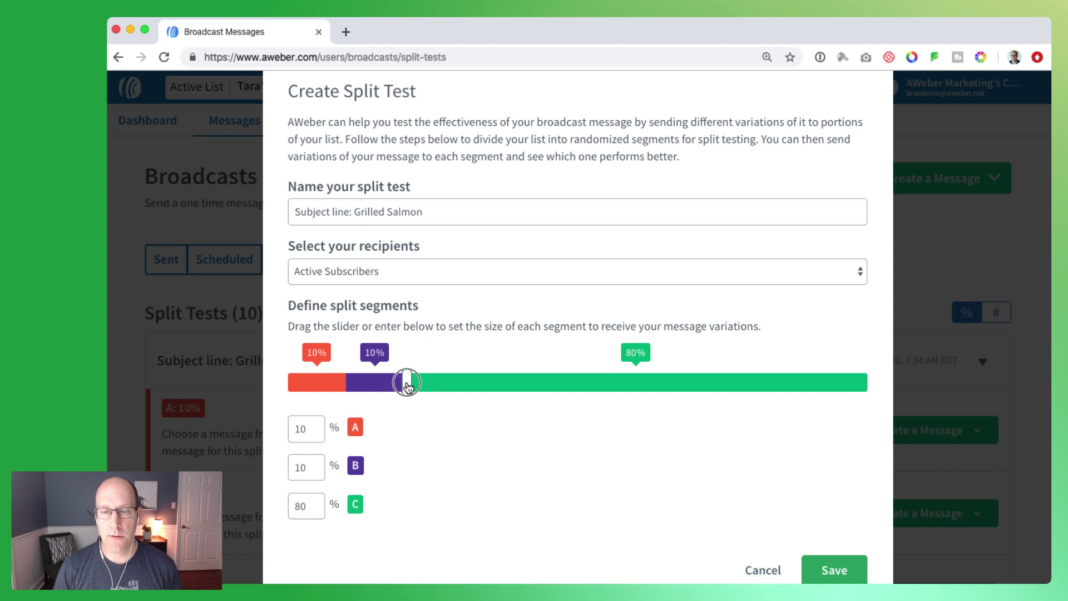
Try the slider and segment A spinner, keep the 10/10/80 split, and save
mouse_move(408, 382)
left_mouse_down()
mouse_move(553, 386)
mouse_move(407, 386)
left_mouse_up()
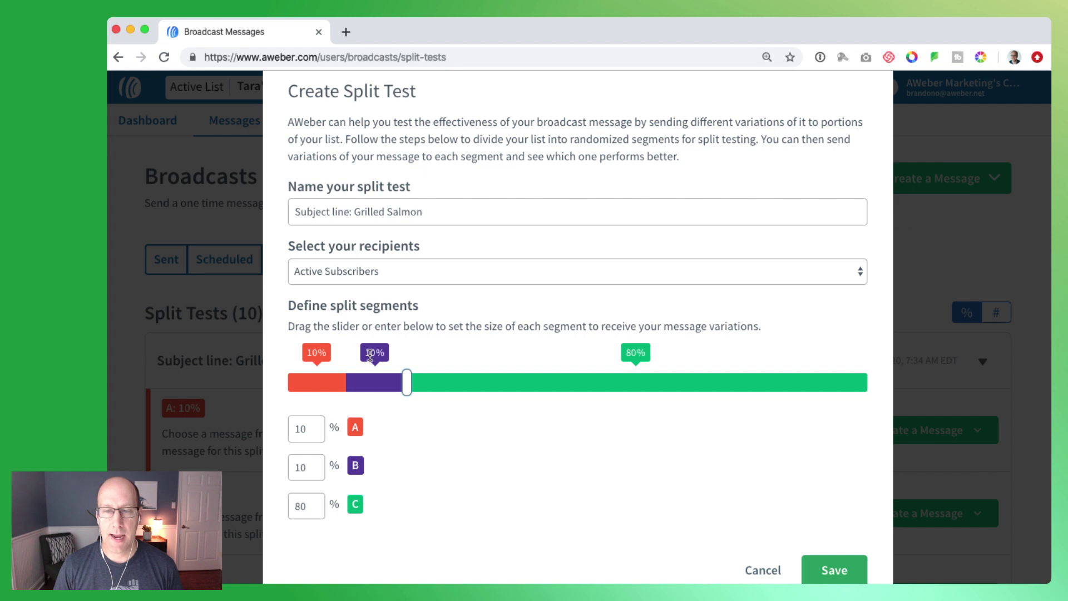
left_click(312, 429)
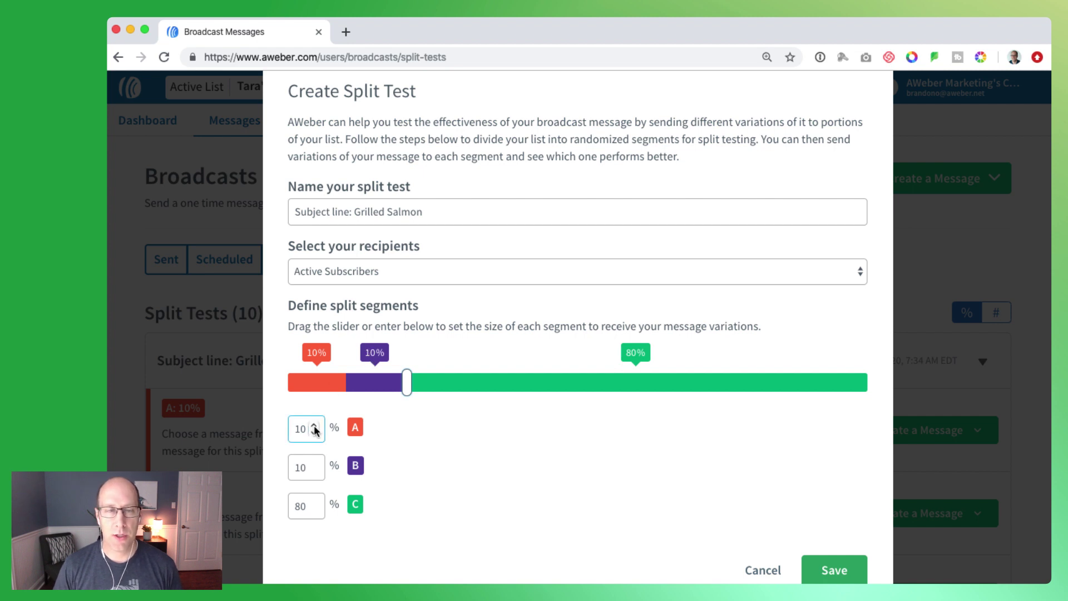
left_click(315, 427)
left_click(315, 426)
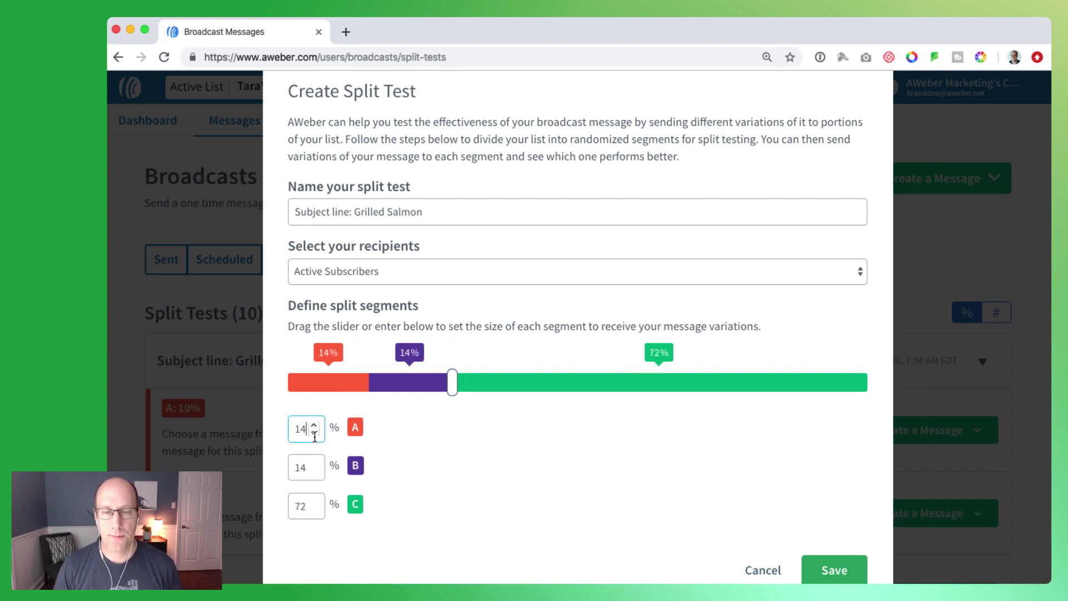
left_click(315, 434)
left_click(315, 434)
left_click(668, 448)
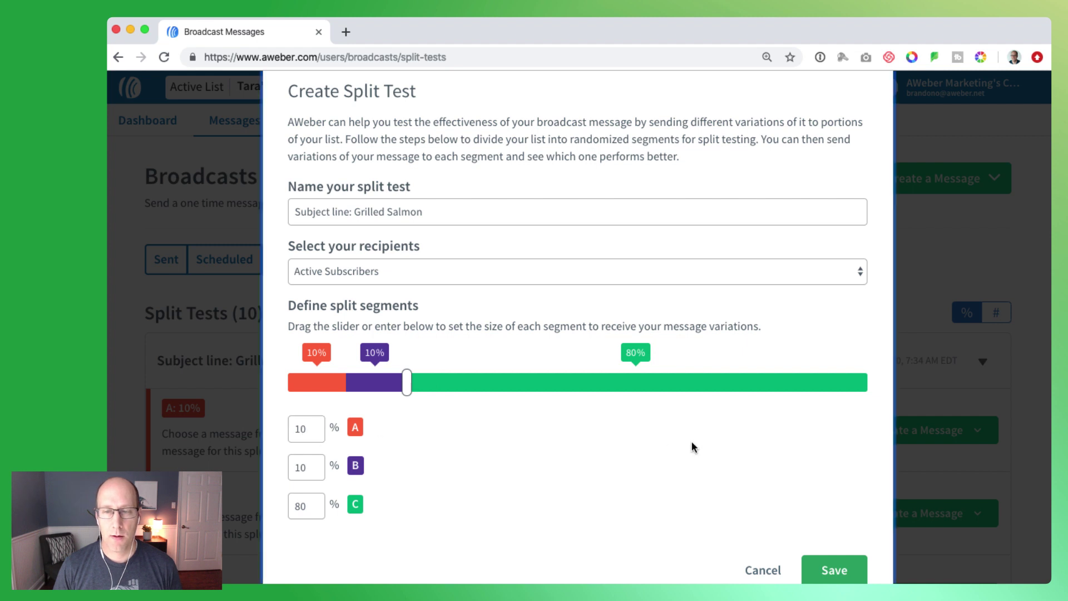
scroll(689, 450, "down", 2)
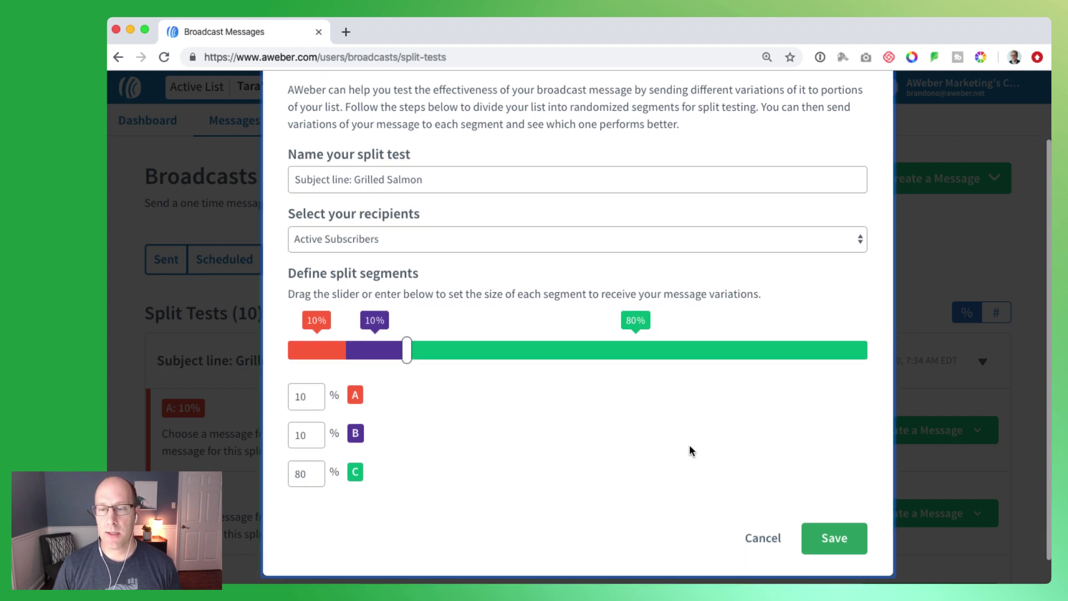
left_click(835, 534)
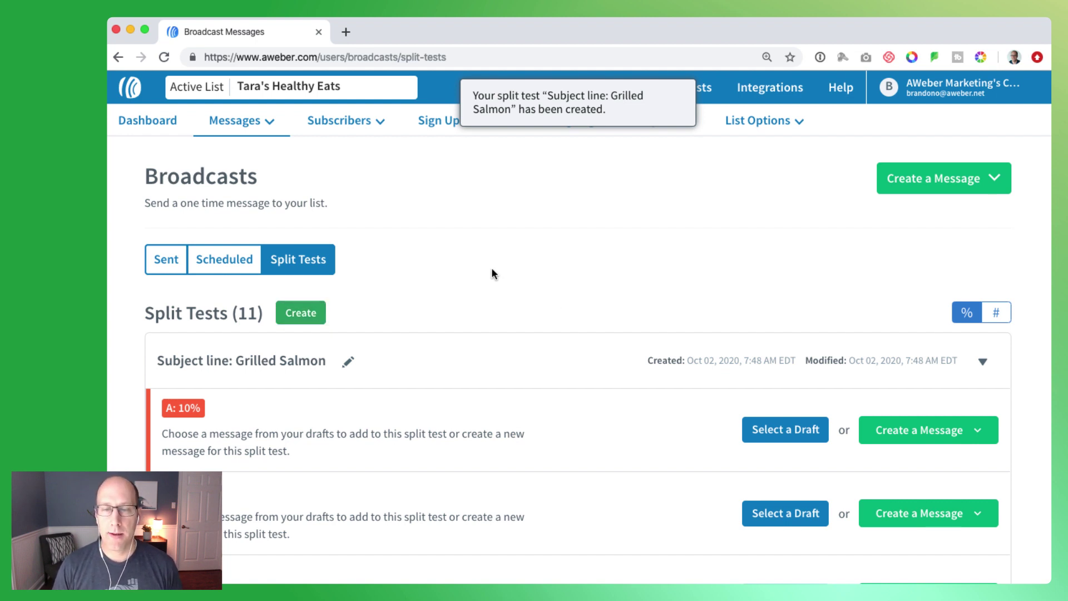
scroll(575, 378, "down", 2)
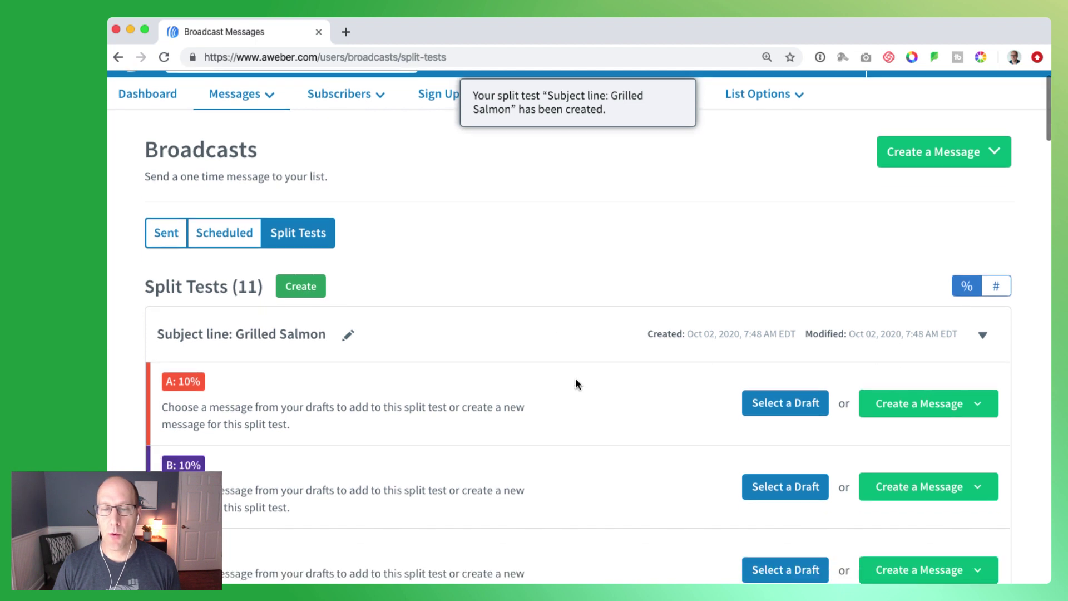
scroll(576, 378, "down", 1)
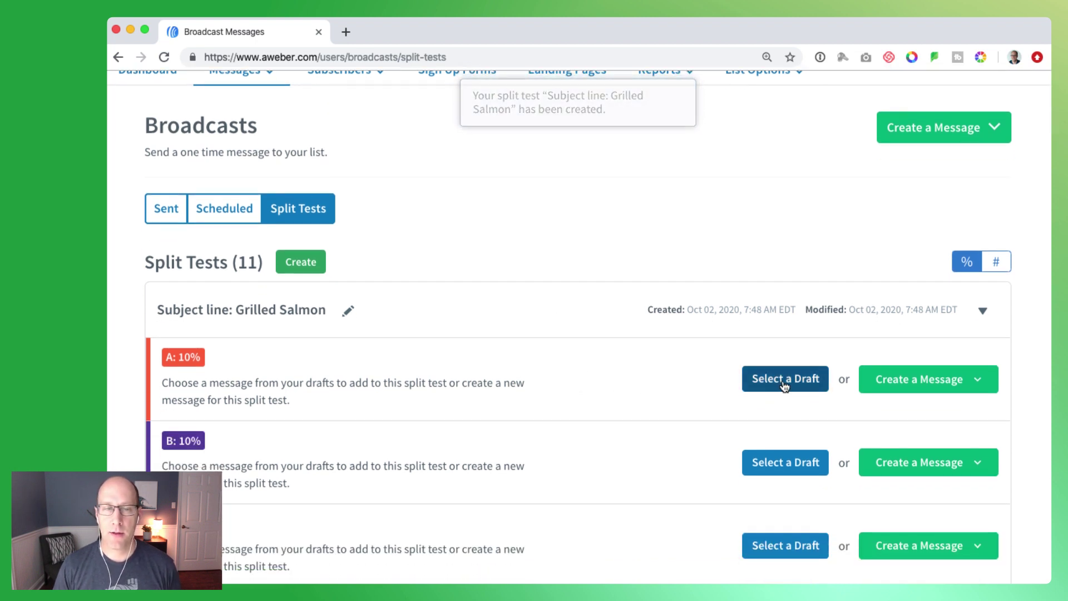
Assign 'The tastiest grilled lemon salmon recipe' to A and 'Recipe of the week: Grilled Lemon Salmon' to B
left_click(971, 383)
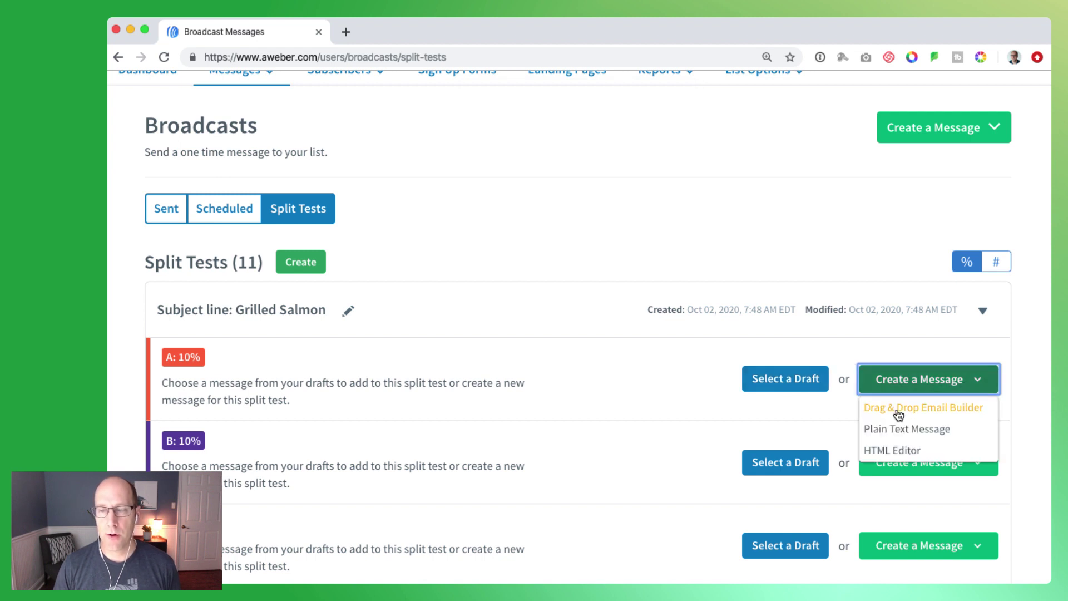
left_click(903, 344)
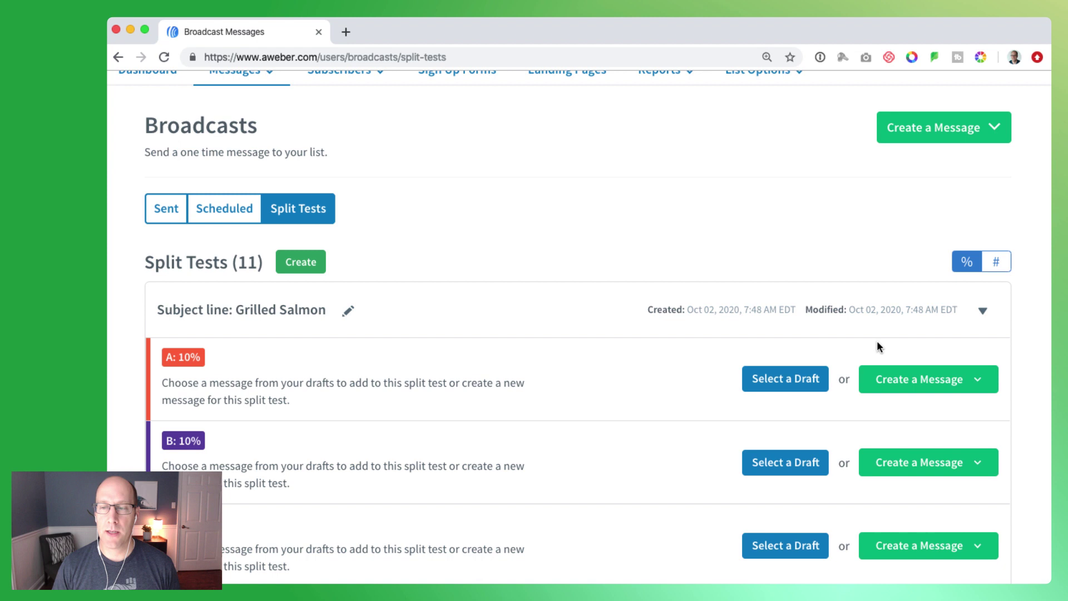
left_click(772, 381)
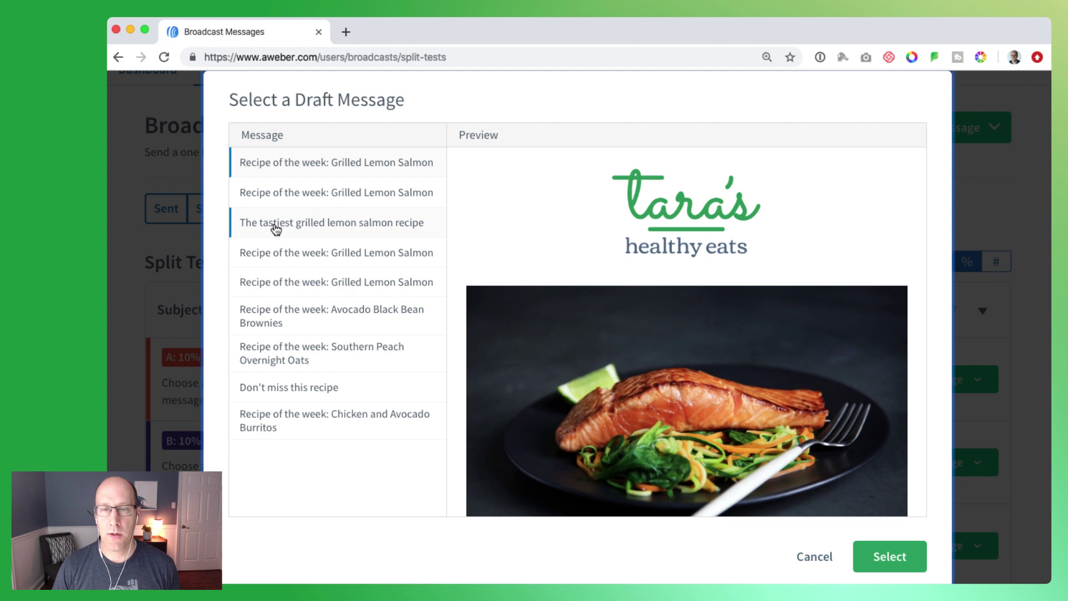
left_click(349, 228)
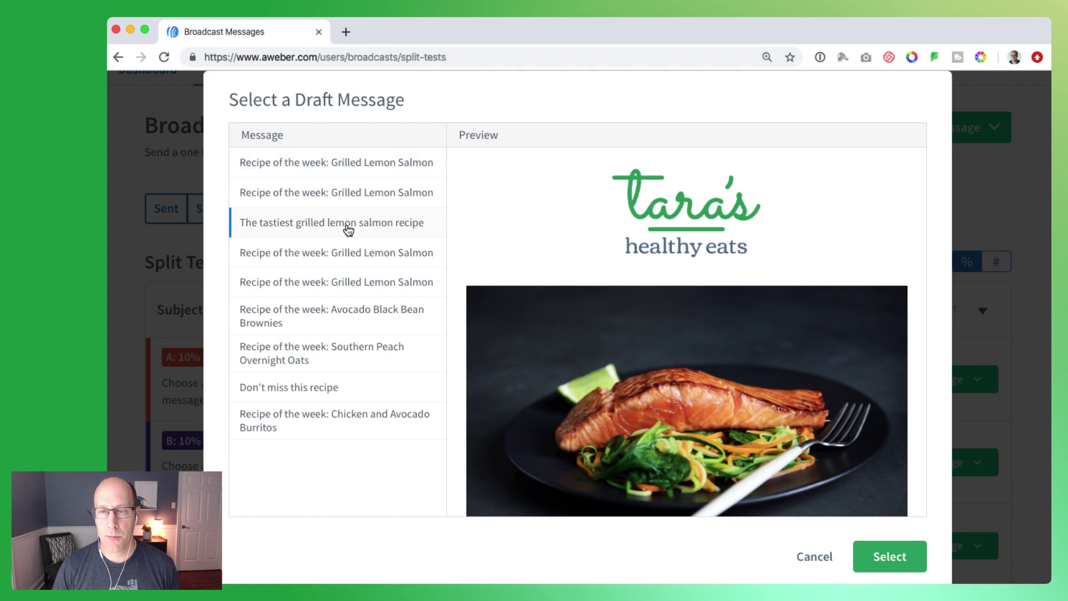
left_click(879, 559)
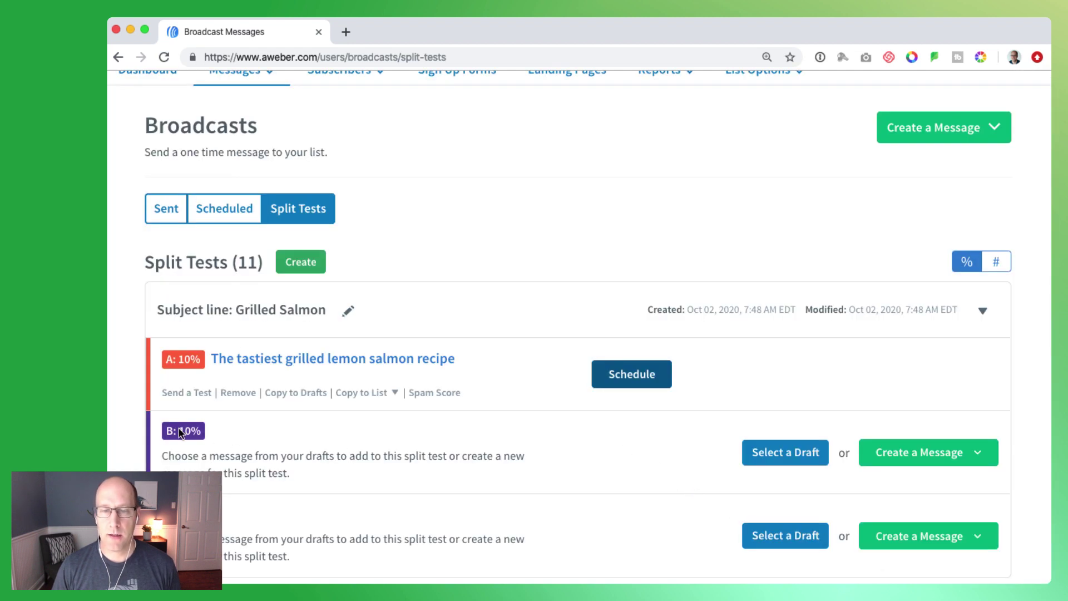
left_click(786, 453)
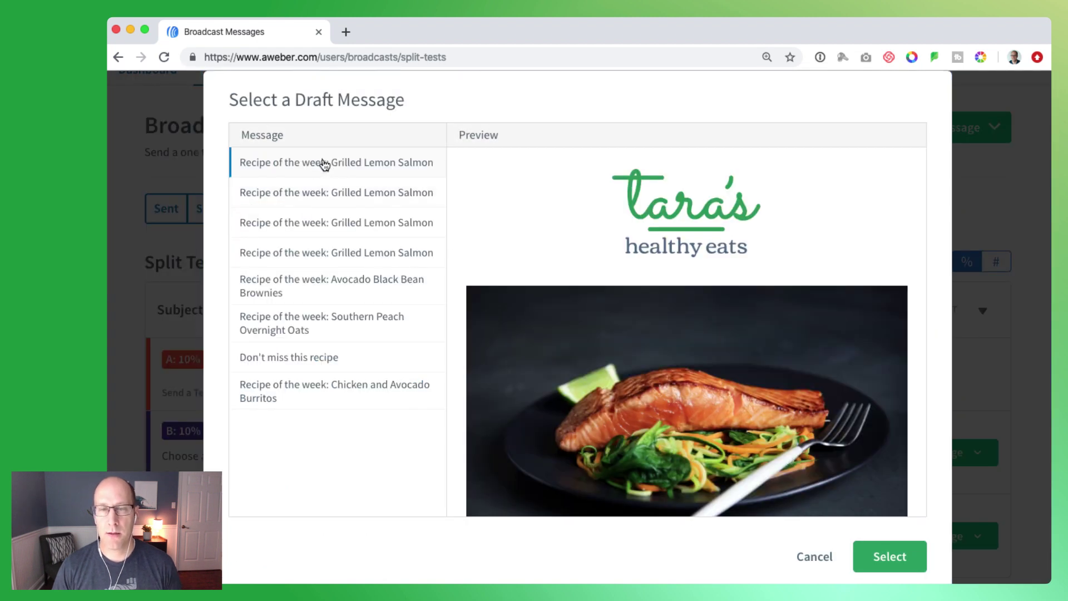
left_click(891, 562)
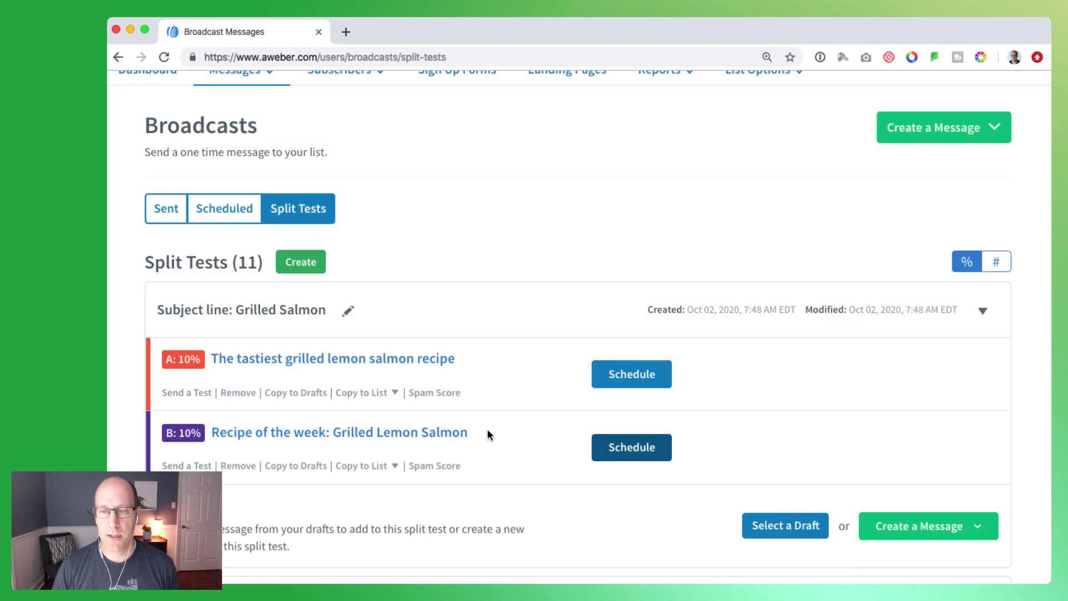
scroll(487, 429, "up", 1)
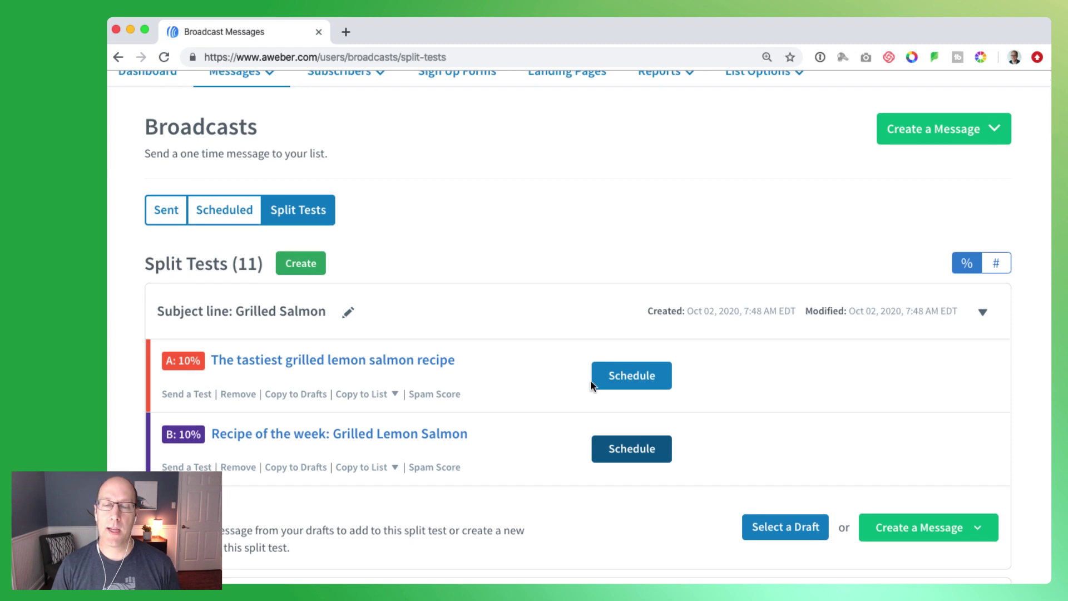
Open email A's broadcast settings and disable broadcast archive sharing
left_click(632, 376)
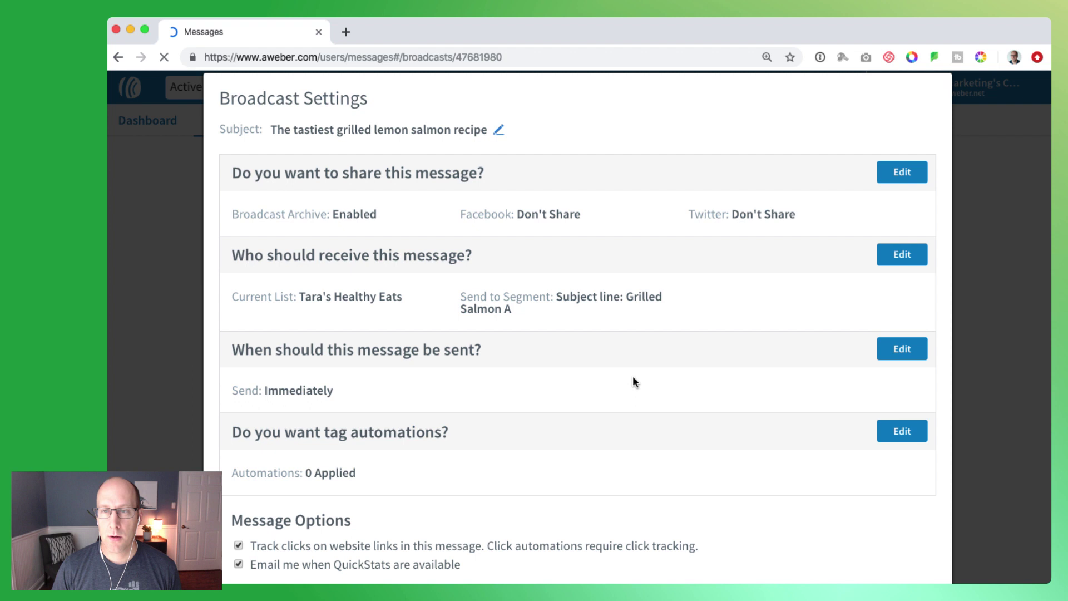
left_click(899, 172)
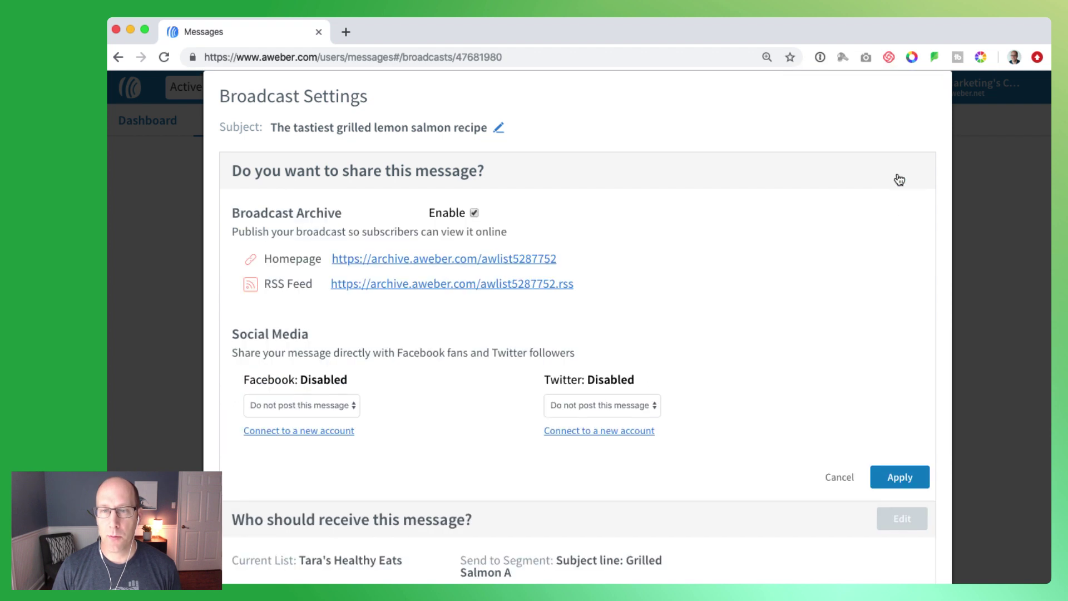
left_click(471, 211)
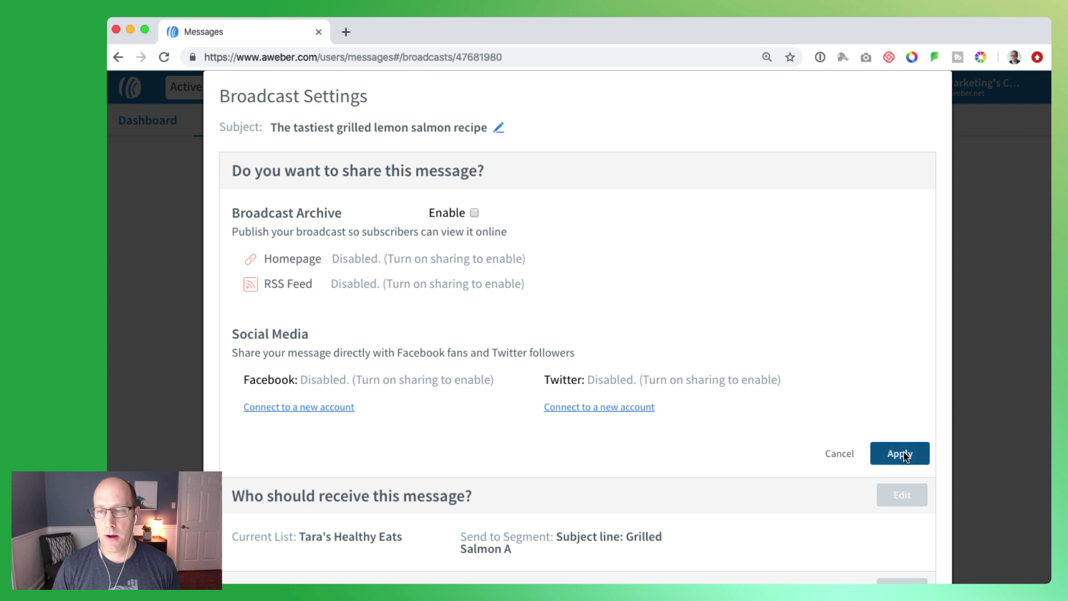
left_click(900, 453)
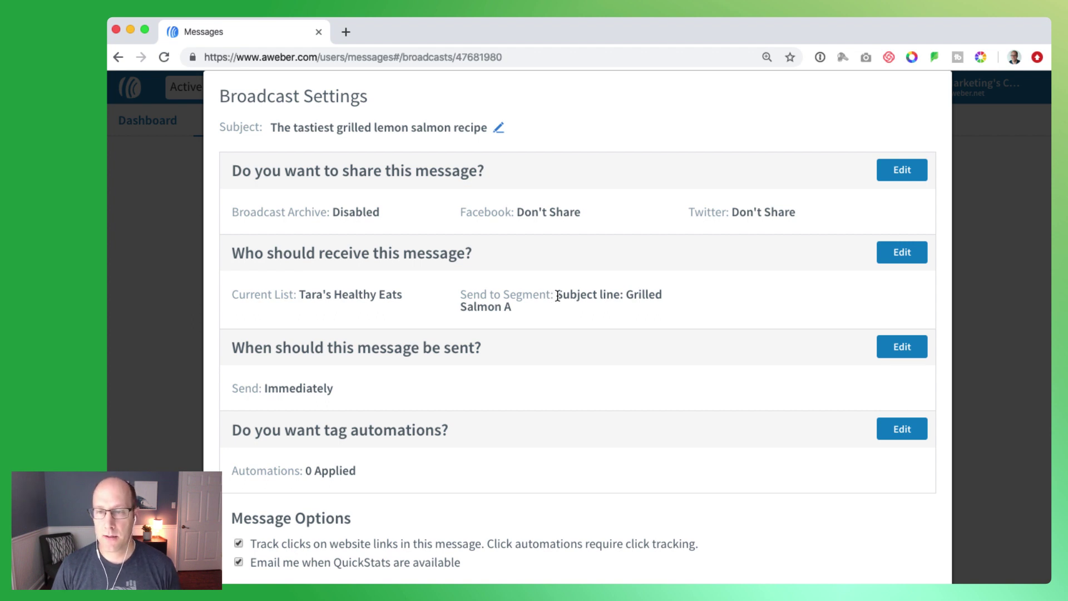
Highlight the 'Subject line: Grilled Salmon A' segment name among the recipients
left_click(557, 295)
left_click_drag(557, 295, 511, 309)
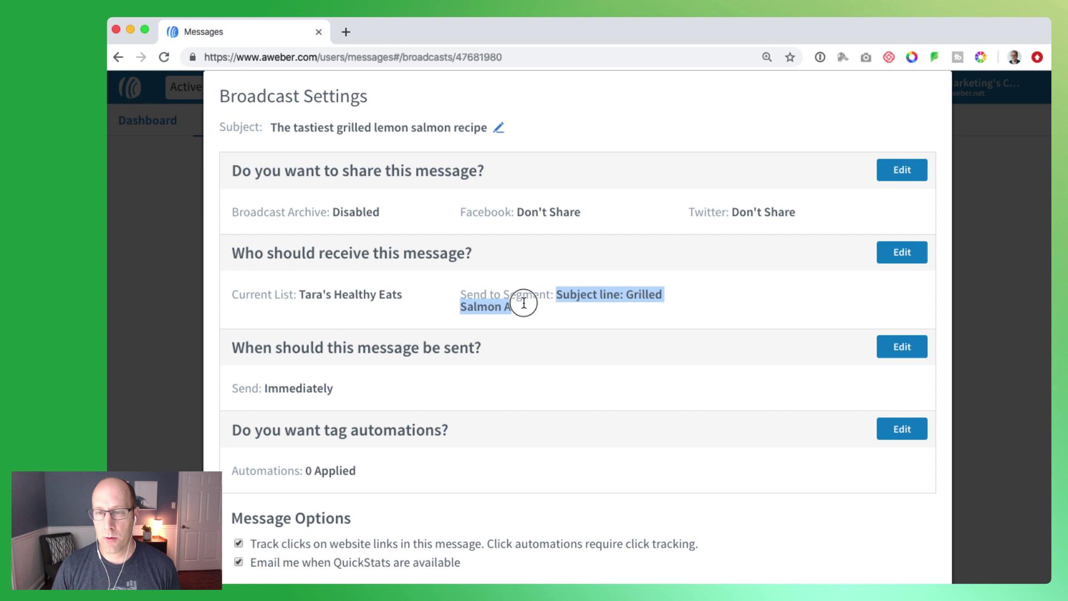
left_click(511, 308)
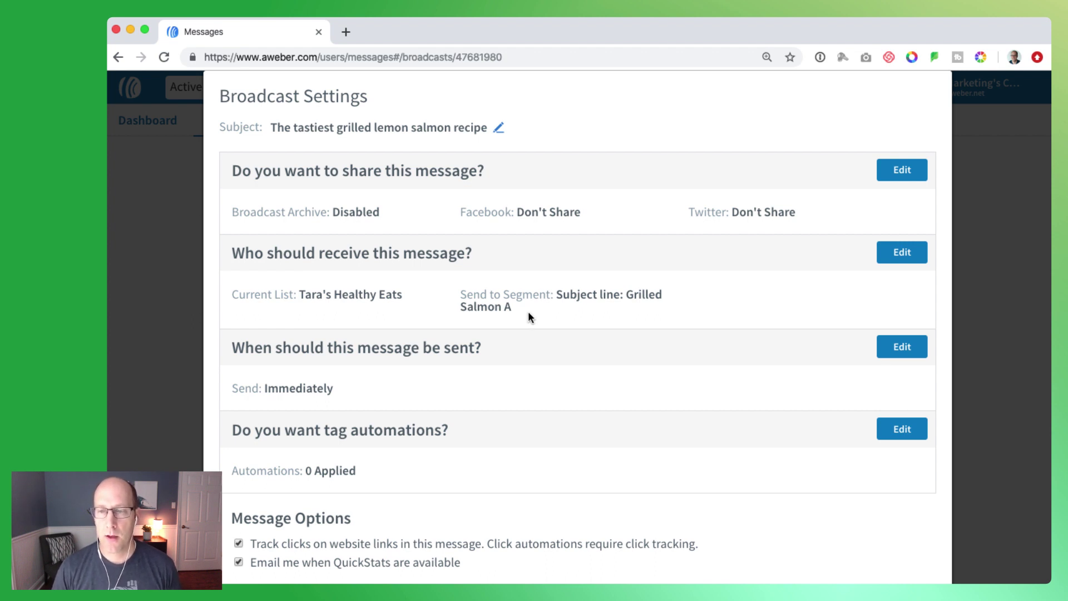
Set email A's send time to 10:00 AM and schedule it for Fri, Oct 2, 2020
left_click(902, 347)
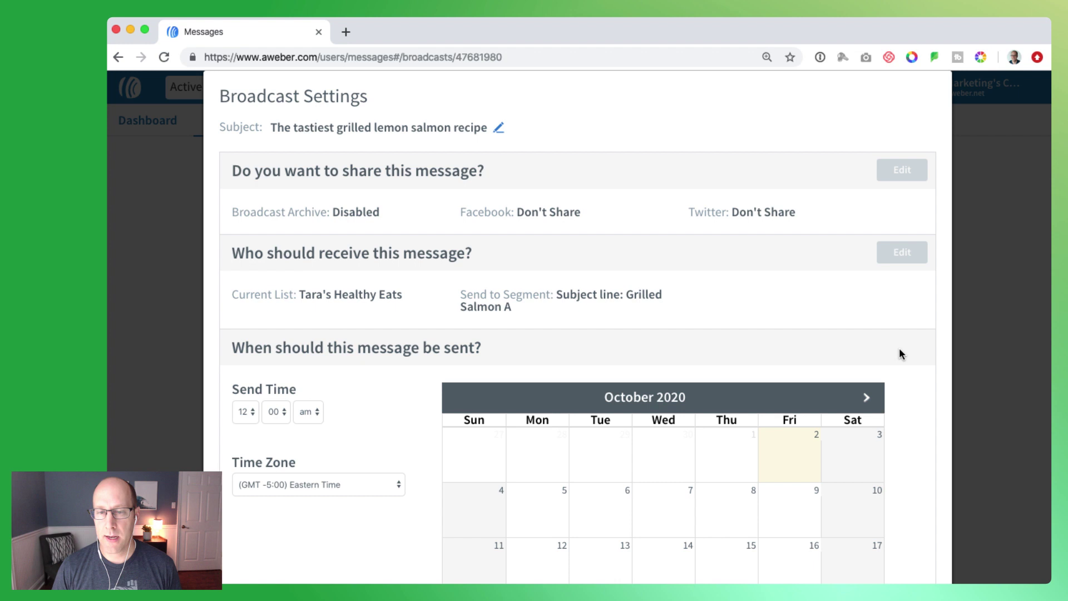
left_click(246, 411)
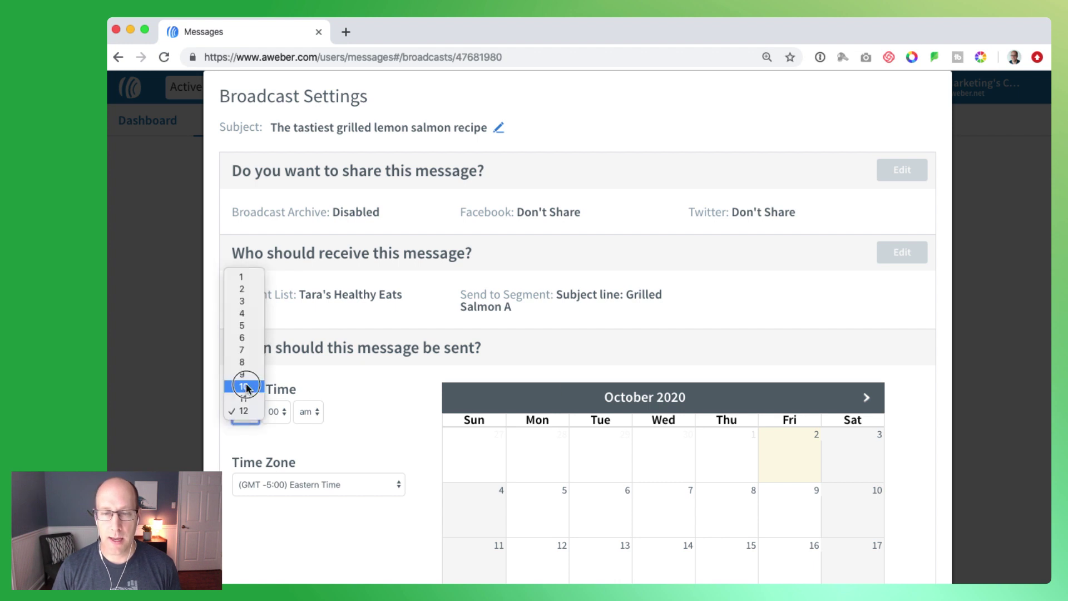
left_click(243, 380)
scroll(402, 483, "down", 5)
left_click(900, 424)
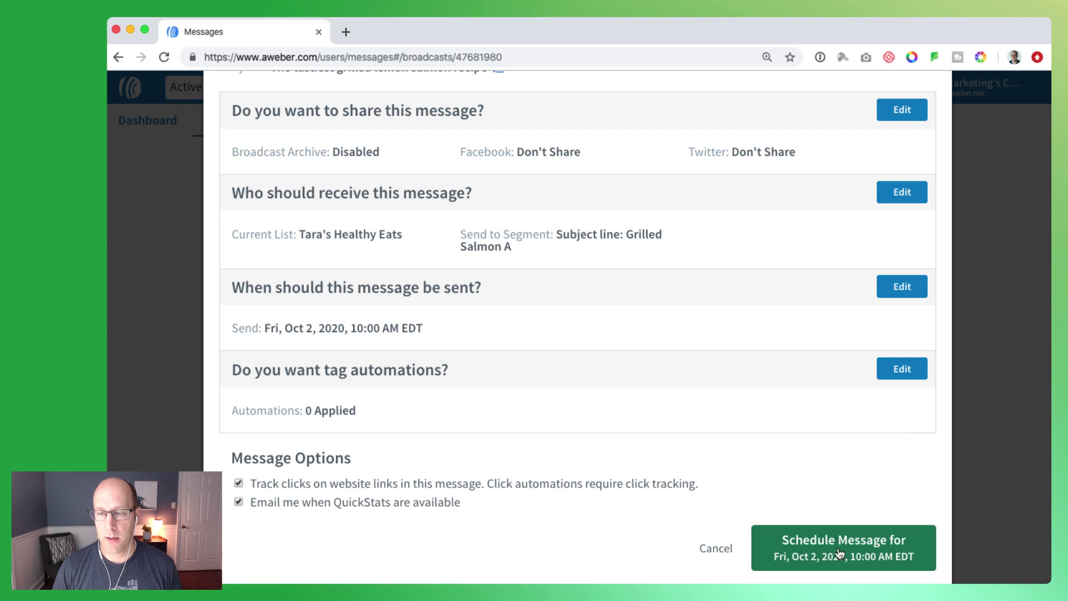
left_click(839, 547)
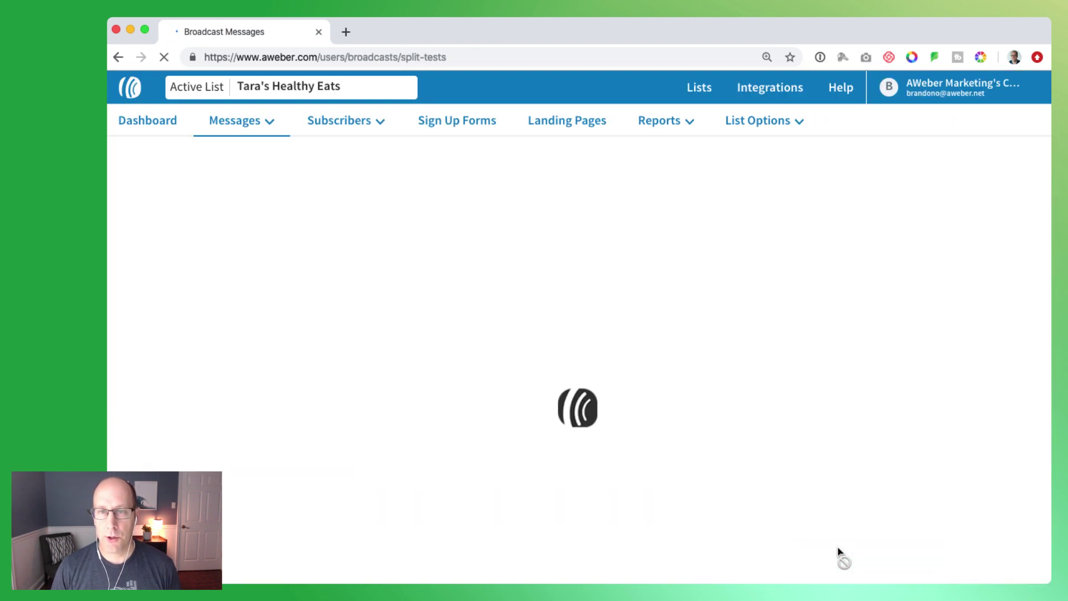
scroll(772, 495, "down", 2)
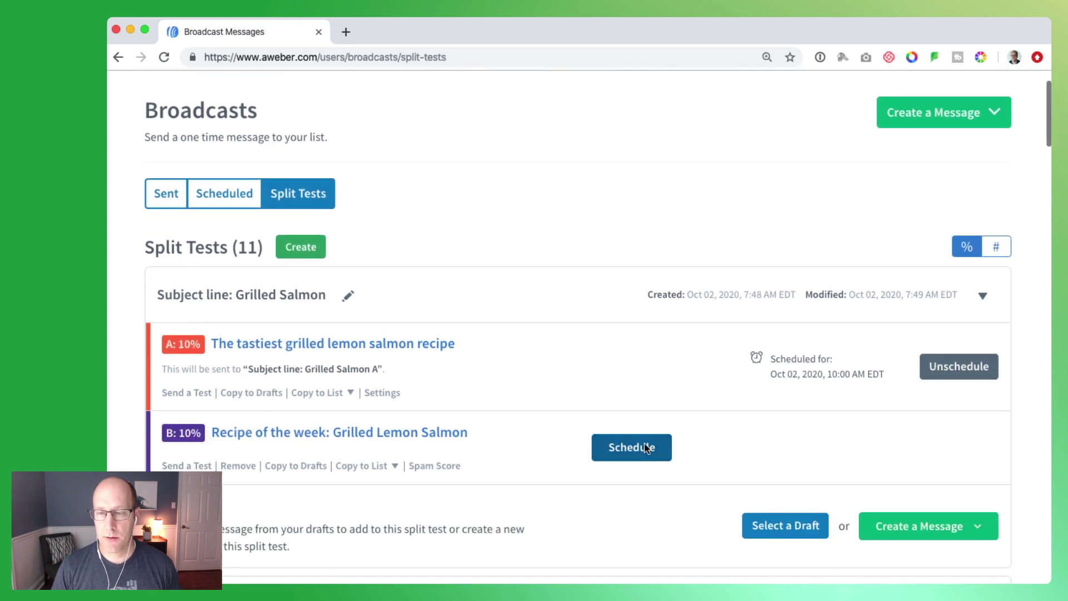
Disable broadcast archive sharing for email B and highlight its 'Subject line: Grilled Salmon B' segment
left_click(632, 451)
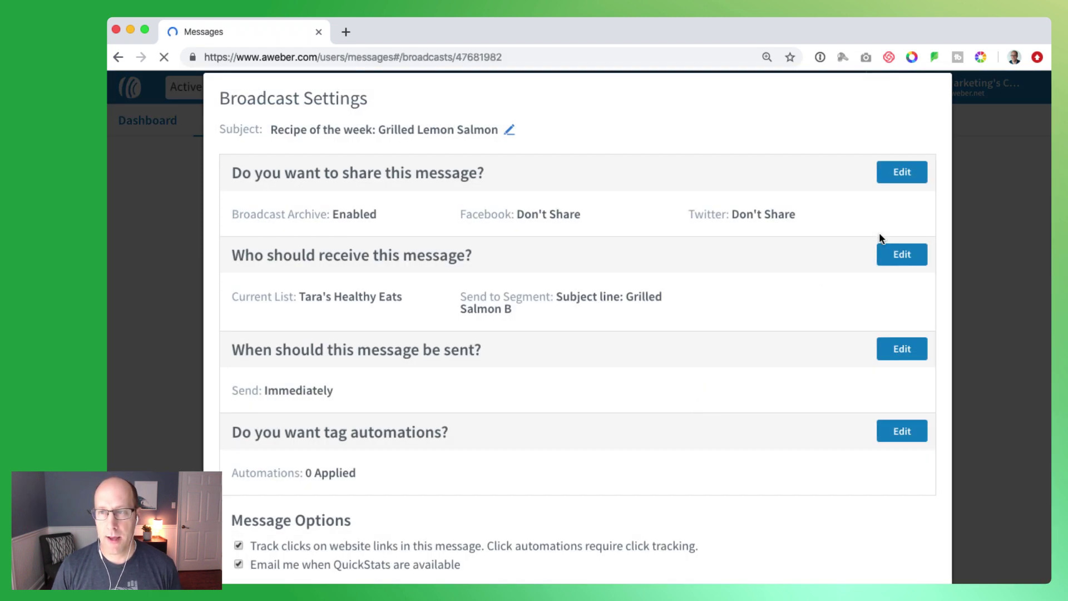
left_click(901, 171)
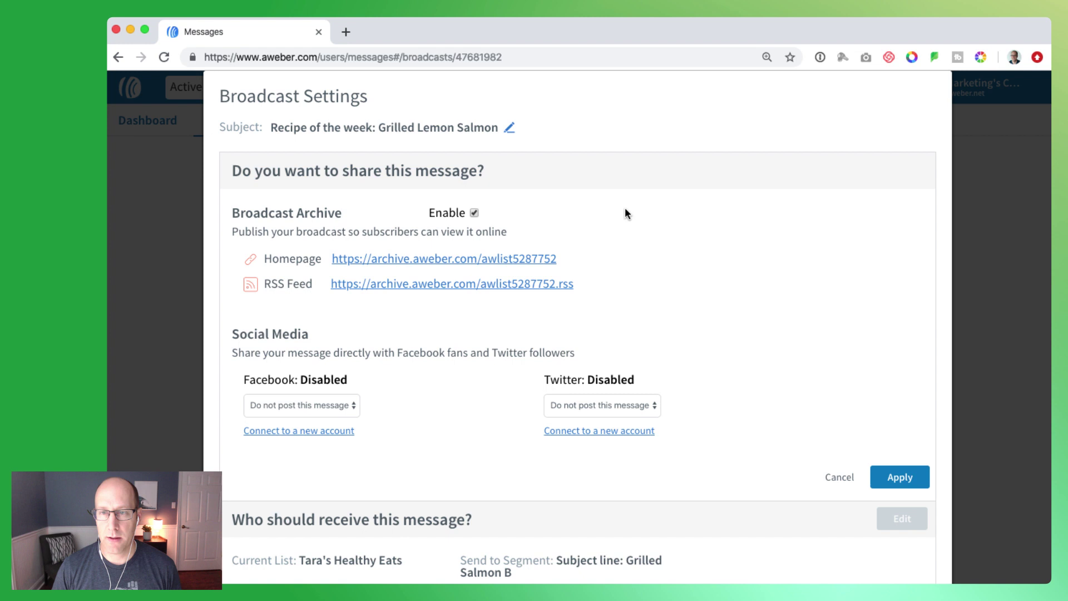
left_click(474, 213)
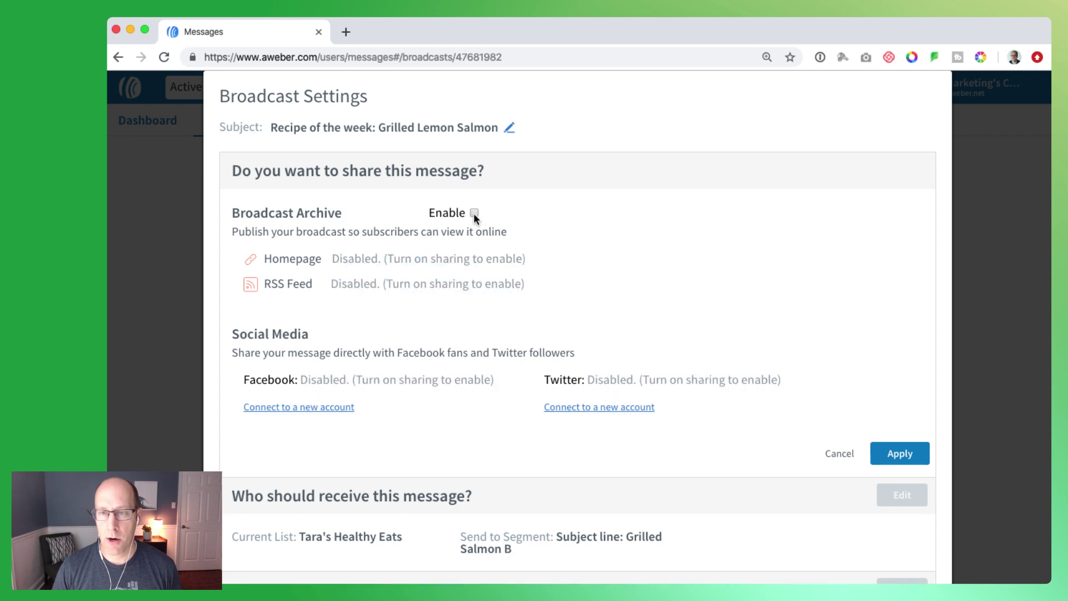
left_click(900, 454)
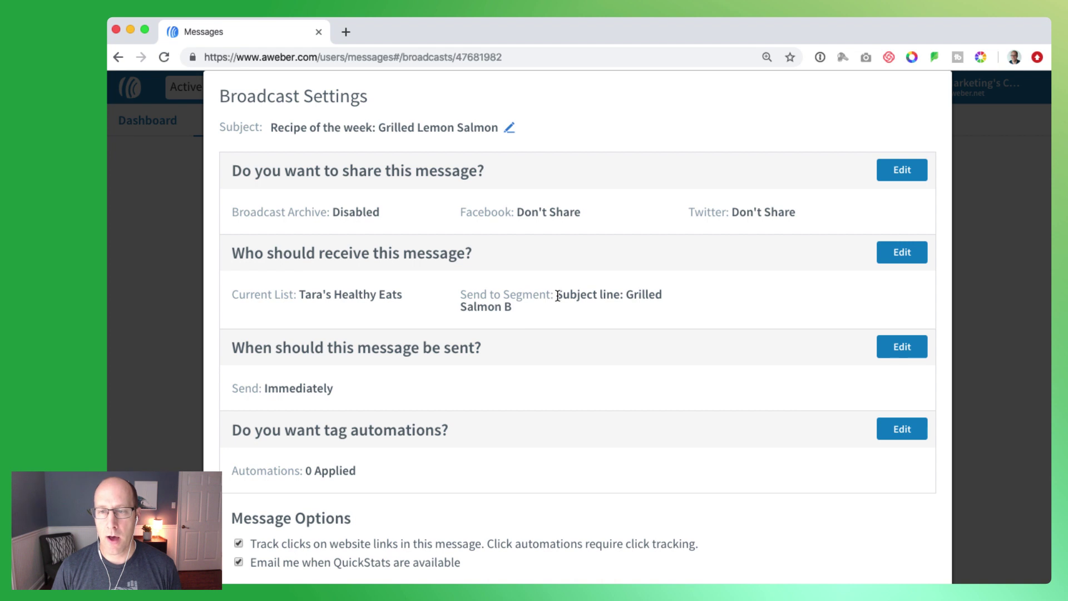
left_click_drag(557, 295, 515, 310)
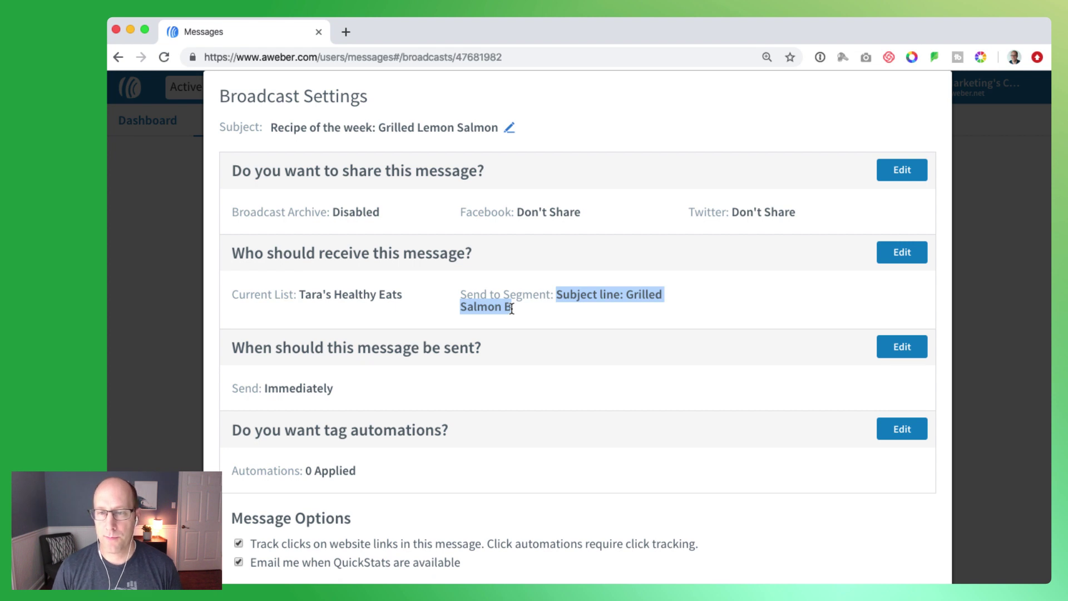
Set email B's send hour to 10 and schedule it for Fri, Oct 2, 2020, 10:00 AM EDT
left_click(897, 346)
scroll(381, 392, "down", 2)
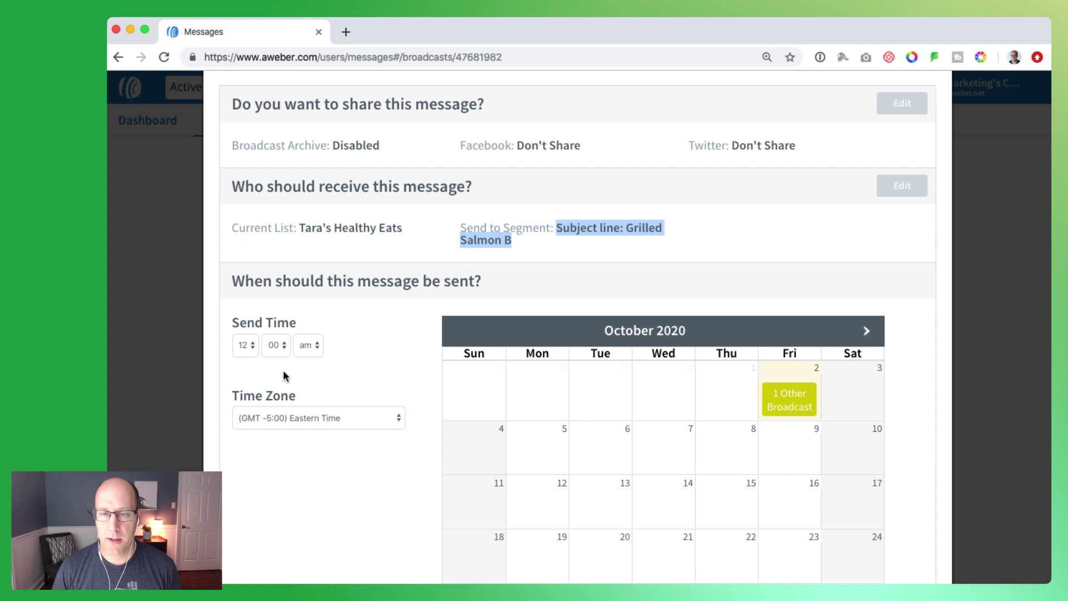
left_click(250, 347)
left_click(242, 311)
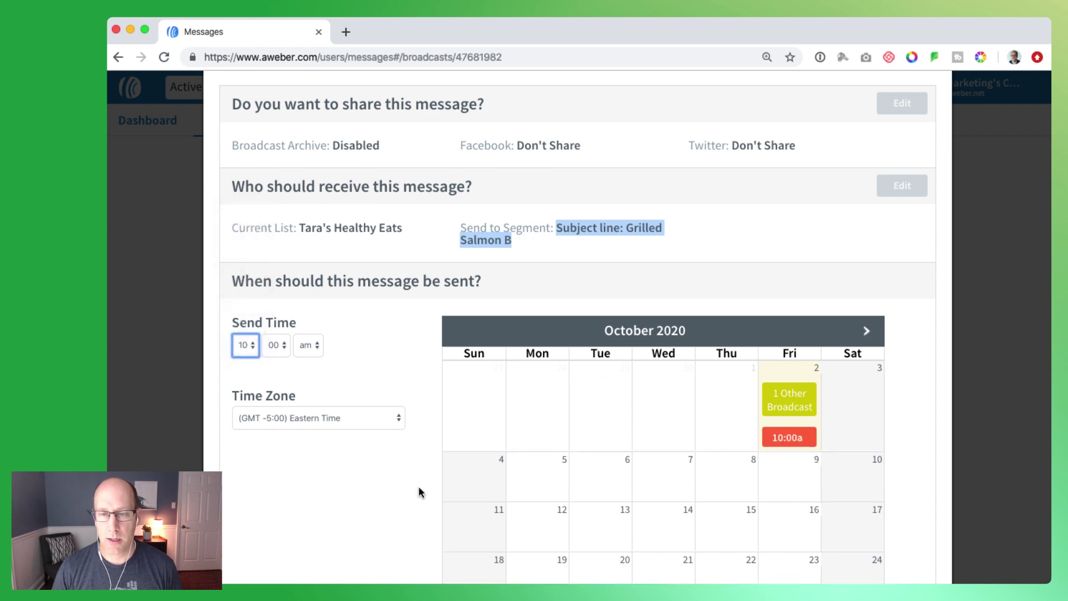
scroll(419, 487, "down", 5)
left_click(900, 433)
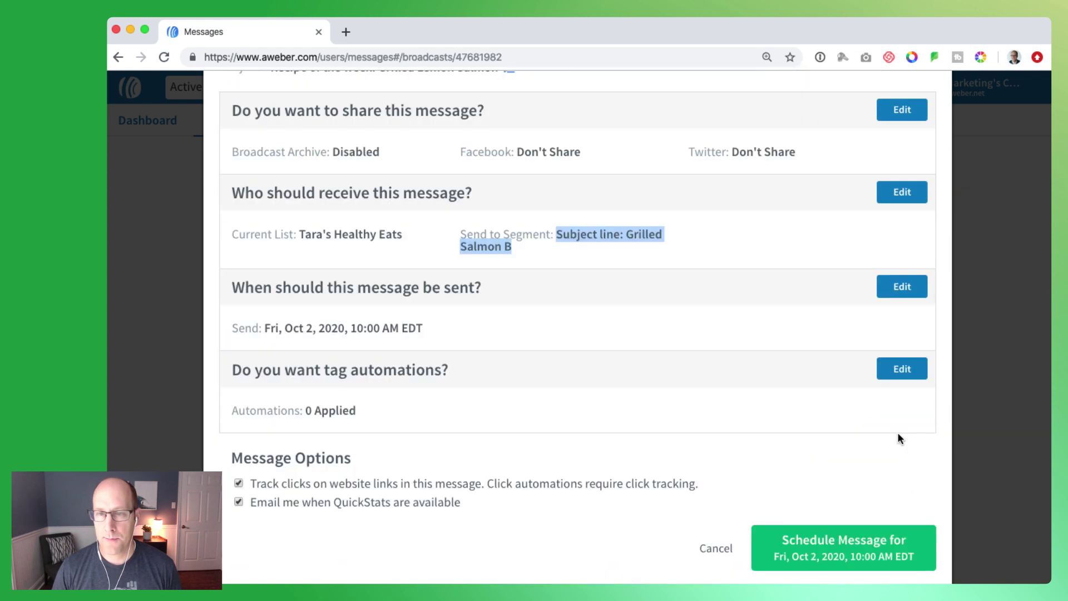
left_click(702, 294)
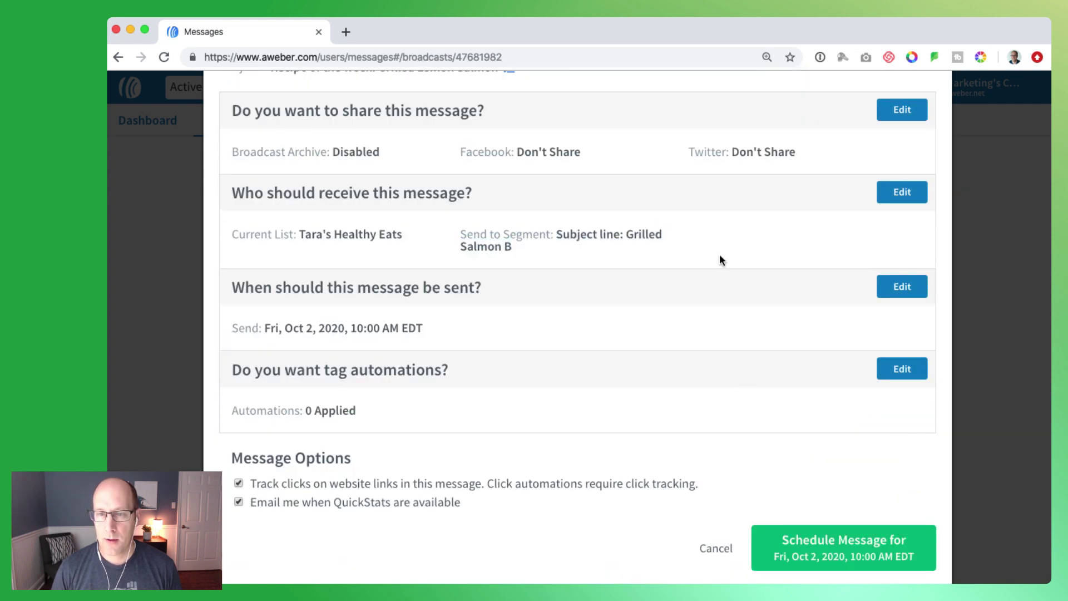
left_click(829, 549)
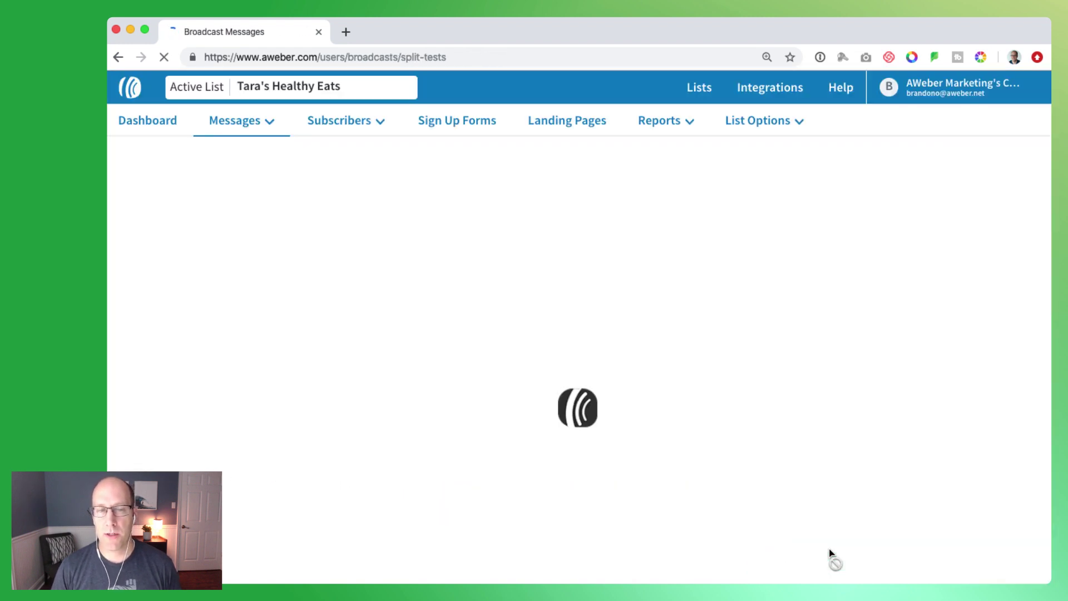
scroll(617, 433, "down", 2)
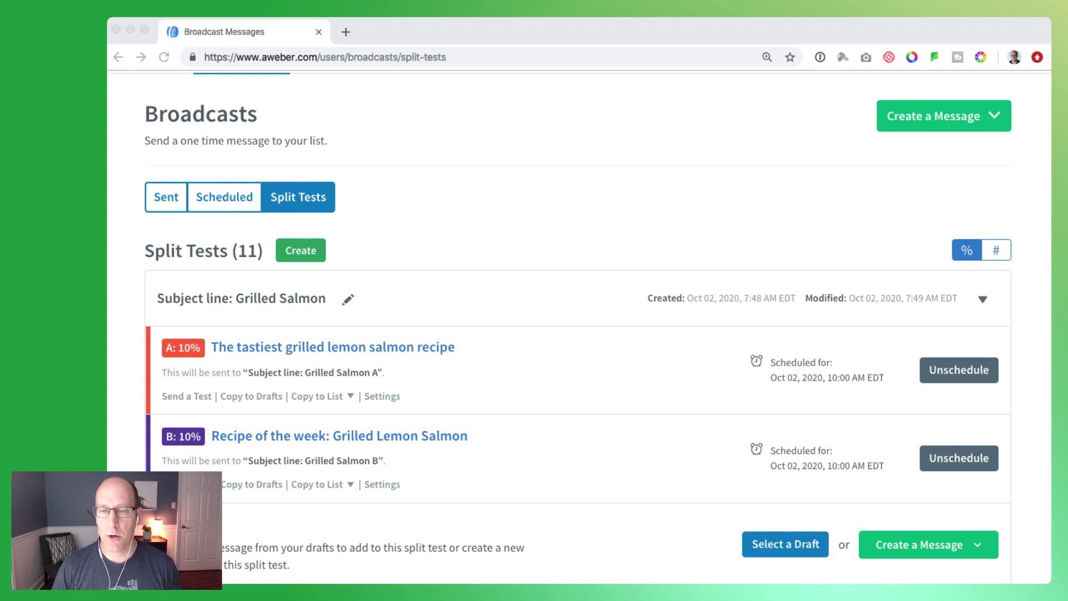
Copy variant A's 'The tastiest grilled lemon salmon recipe' to drafts
left_click(250, 397)
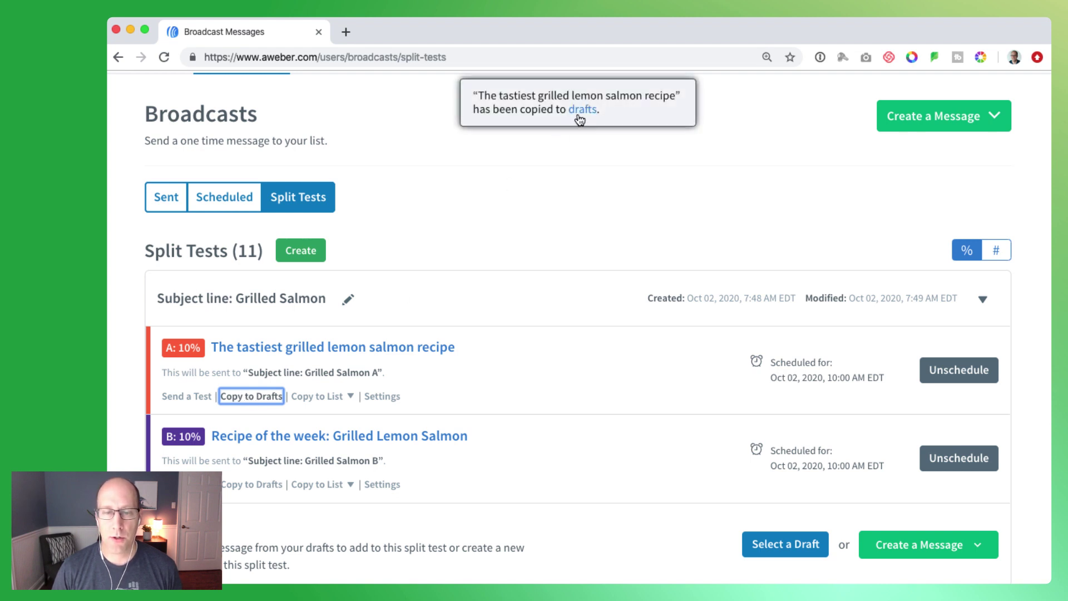
scroll(627, 384, "down", 3)
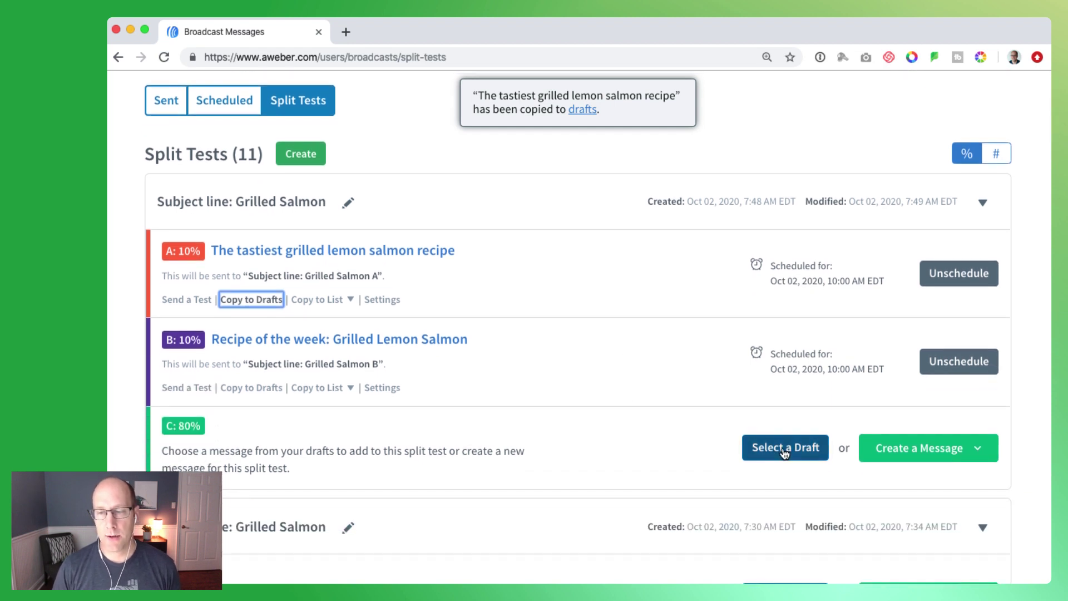
Select the 'The tastiest grilled lemon salmon recipe' draft for the C: 80% row
left_click(785, 447)
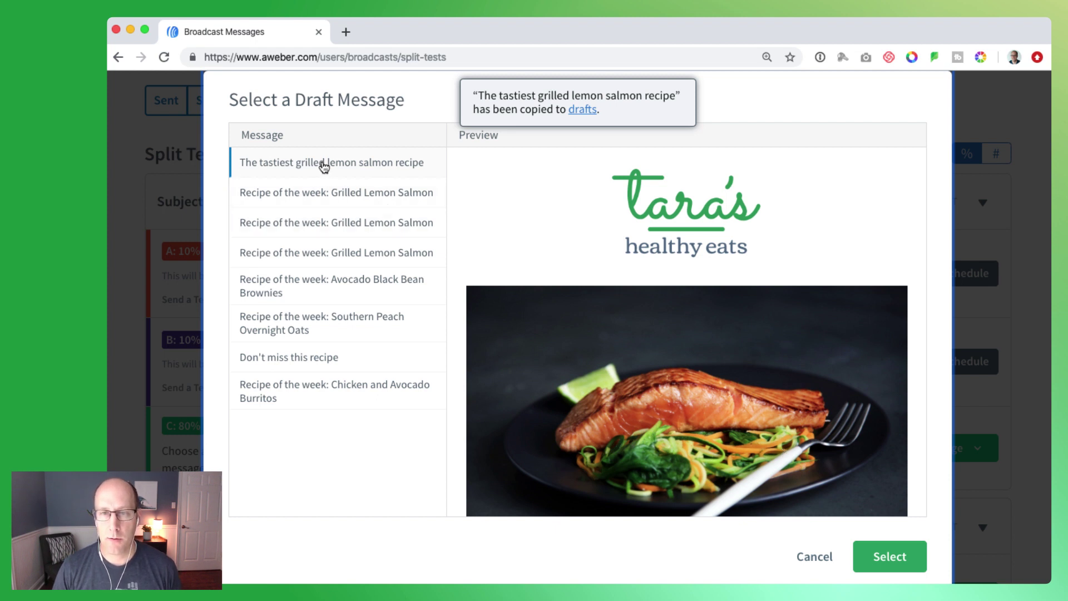
left_click(888, 557)
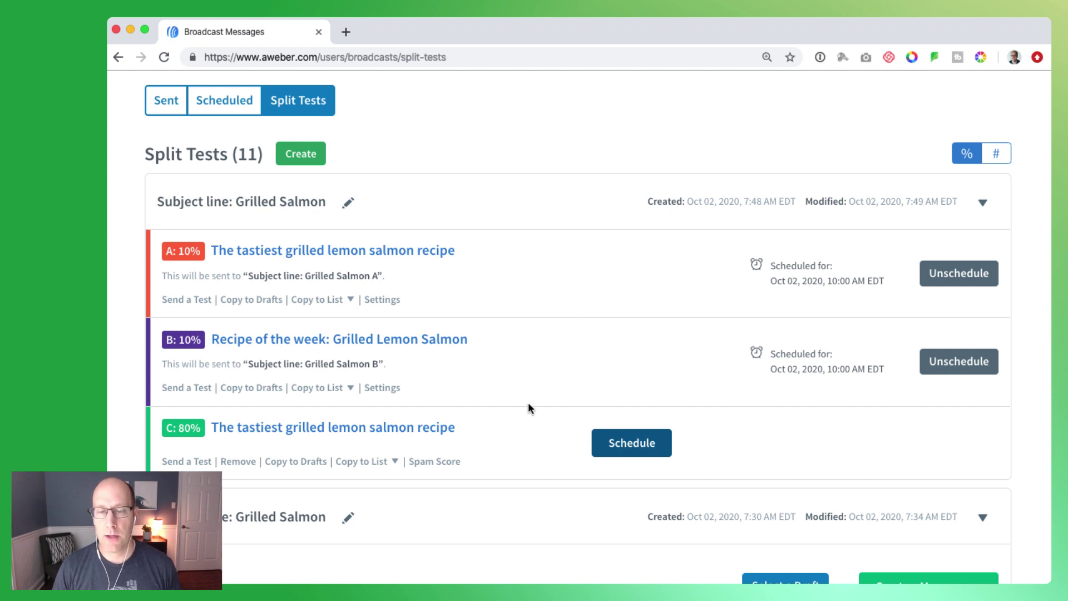
scroll(528, 408, "down", 3)
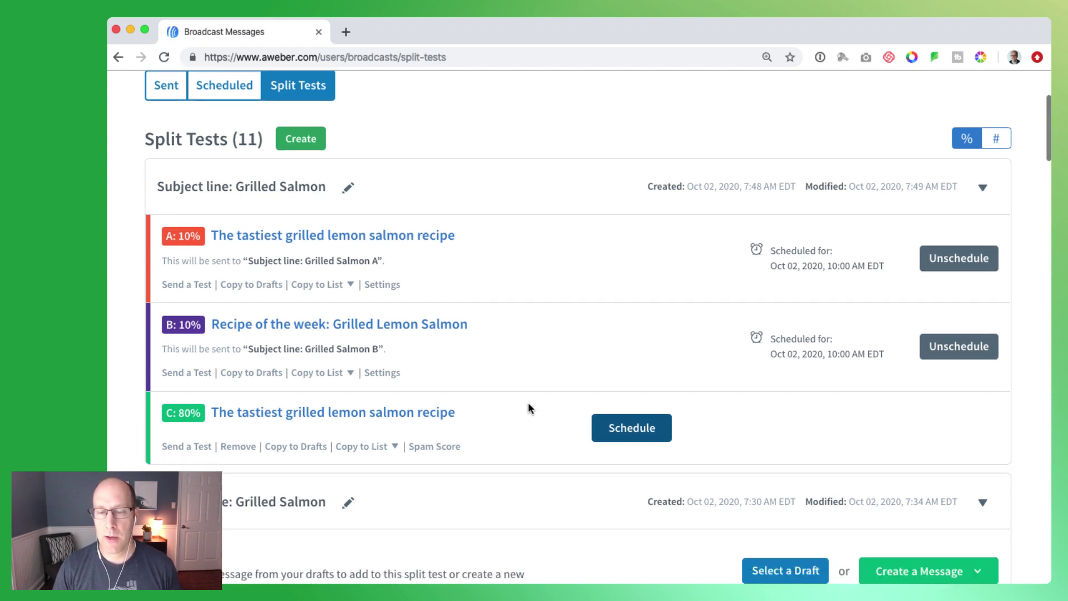
scroll(528, 409, "down", 5)
scroll(528, 408, "down", 5)
scroll(529, 408, "down", 5)
scroll(529, 409, "down", 5)
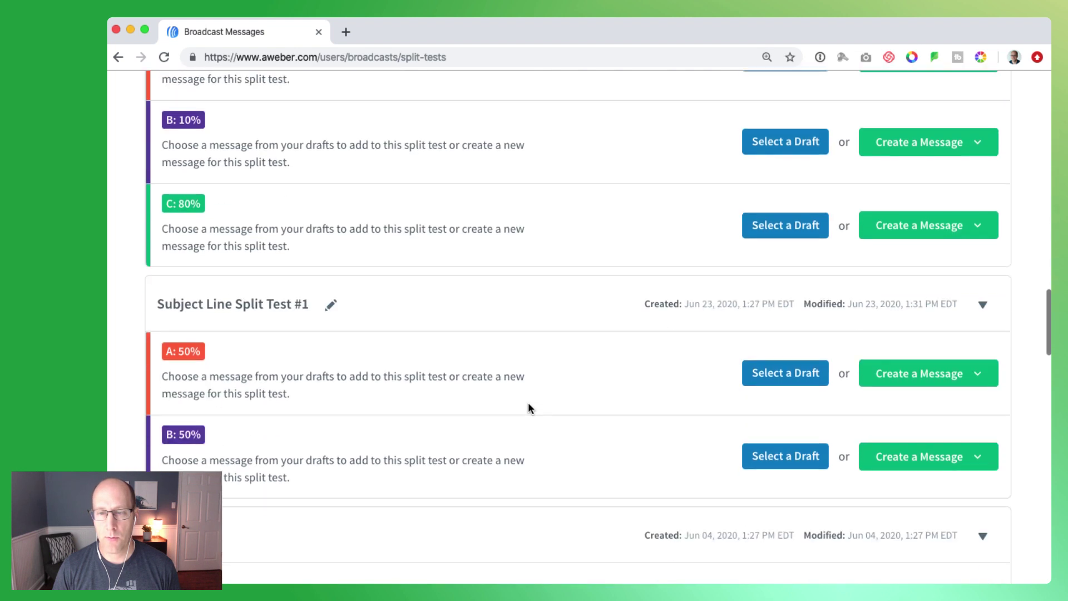
scroll(529, 408, "down", 5)
scroll(529, 408, "down", 5)
scroll(528, 408, "up", 2)
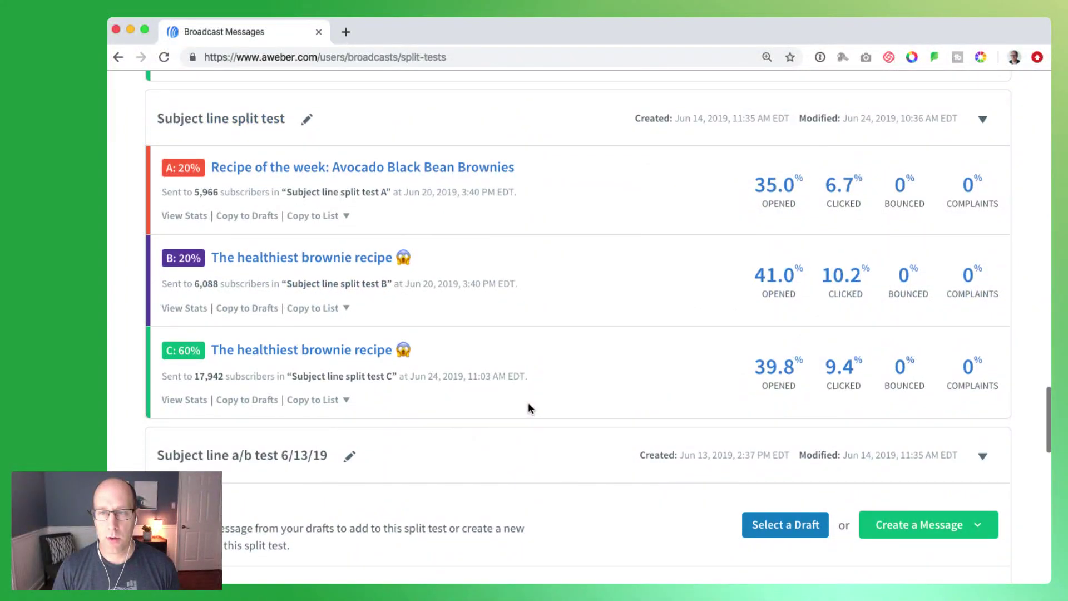
scroll(528, 408, "up", 1)
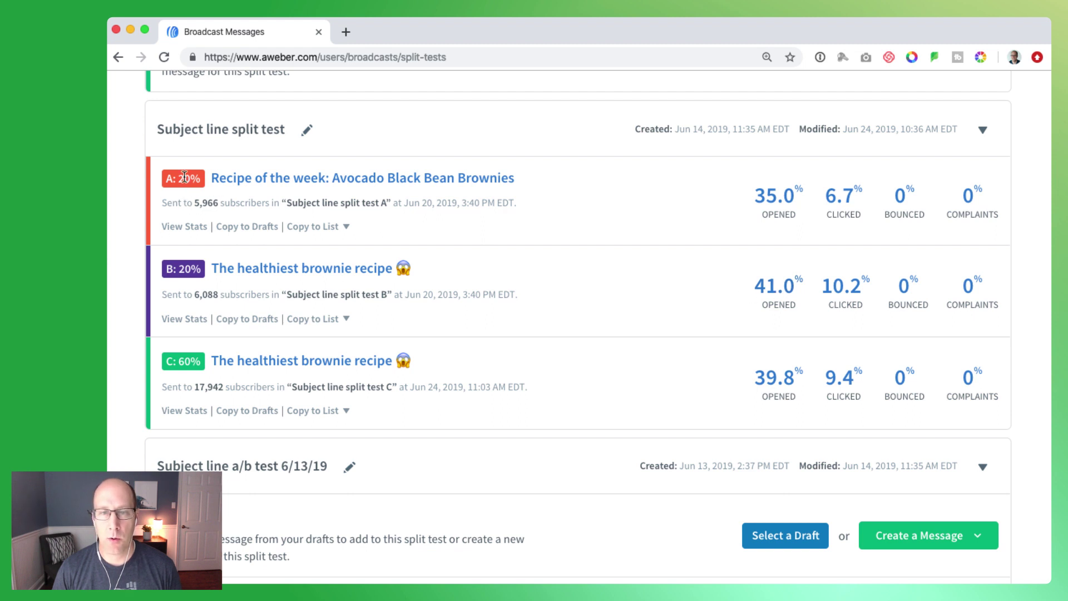
scroll(180, 322, "up", 1)
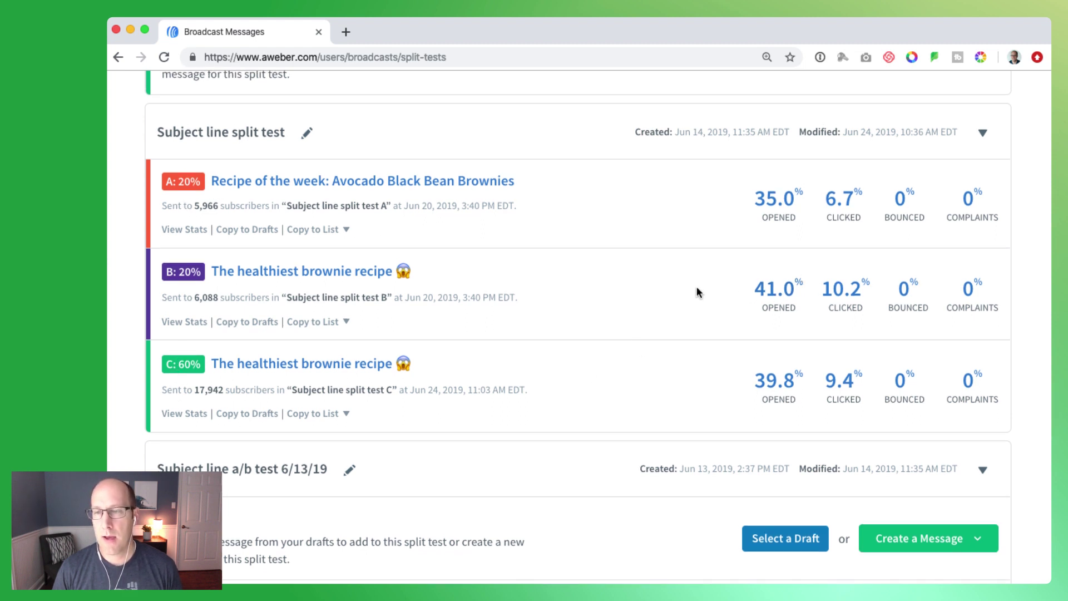